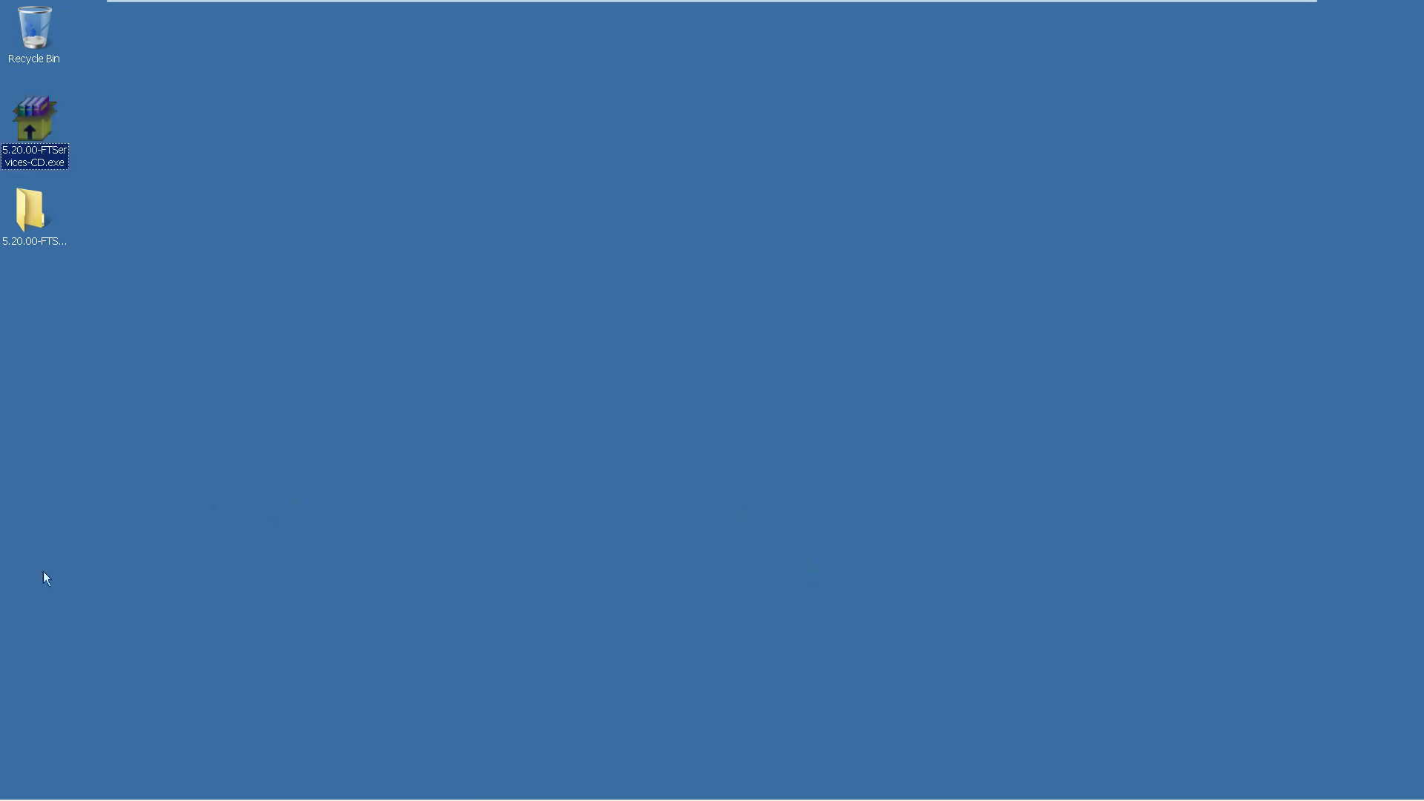
# Open the 5.20.00-FTServices-CD folder and run its setup.exe as administrator
pyautogui.doubleClick(42, 205)
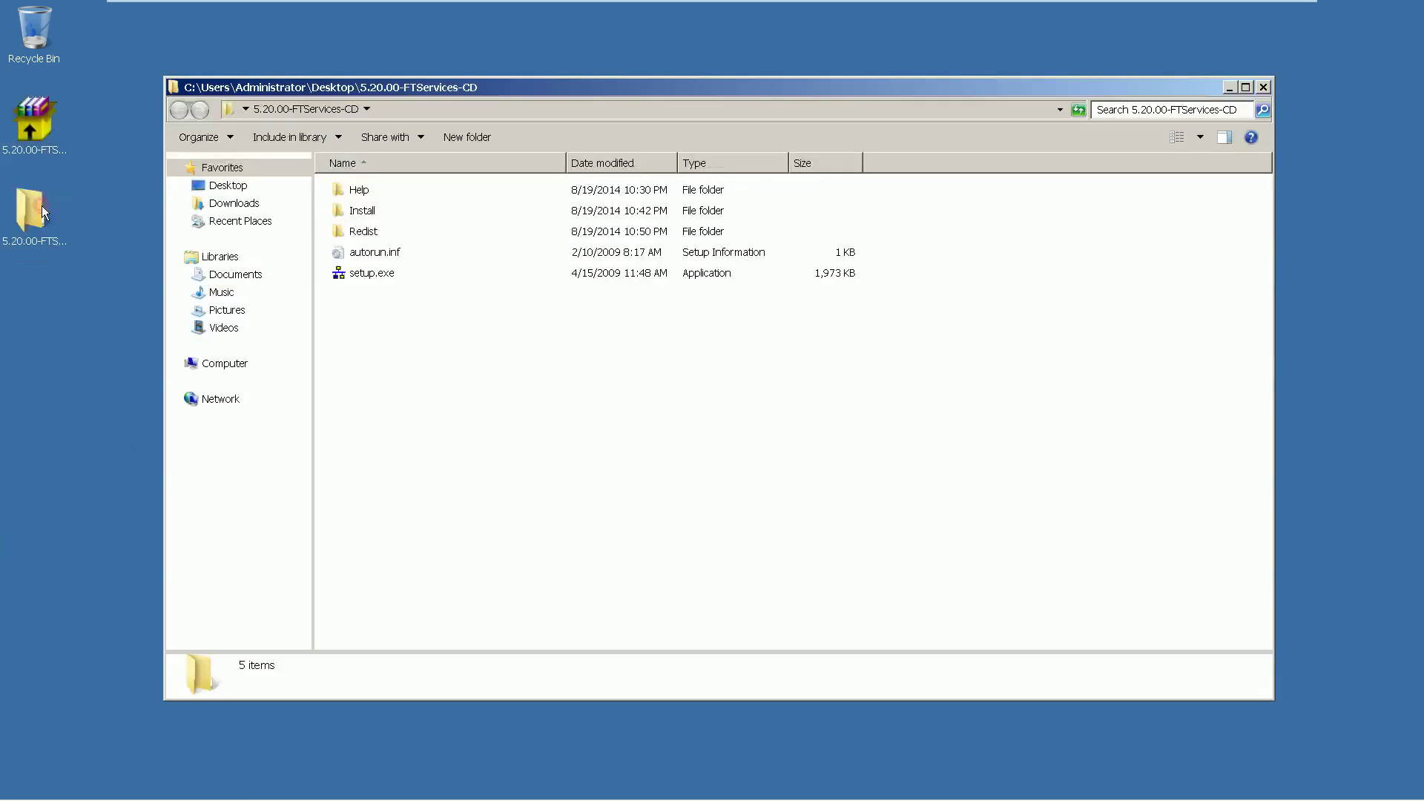
pyautogui.rightClick(357, 278)
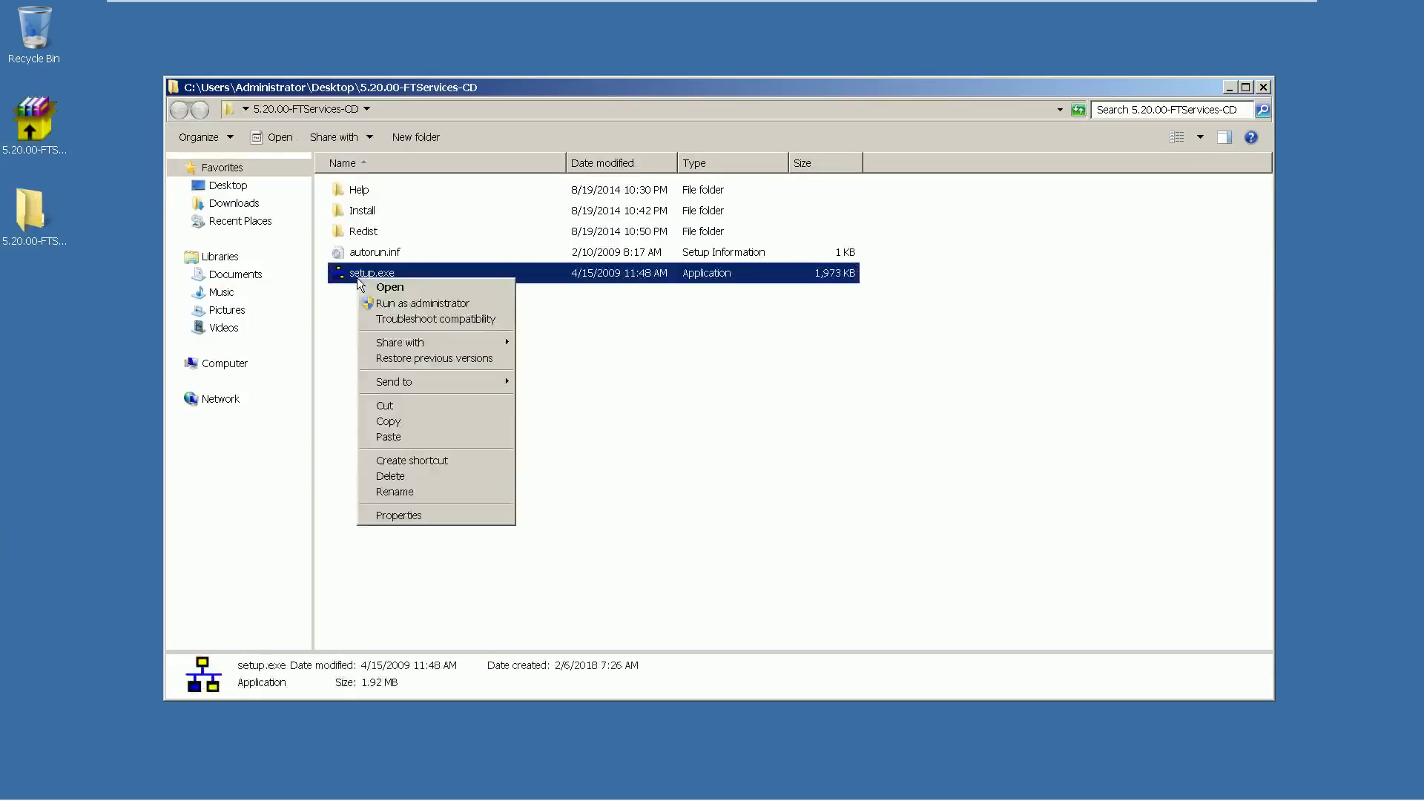
pyautogui.click(397, 302)
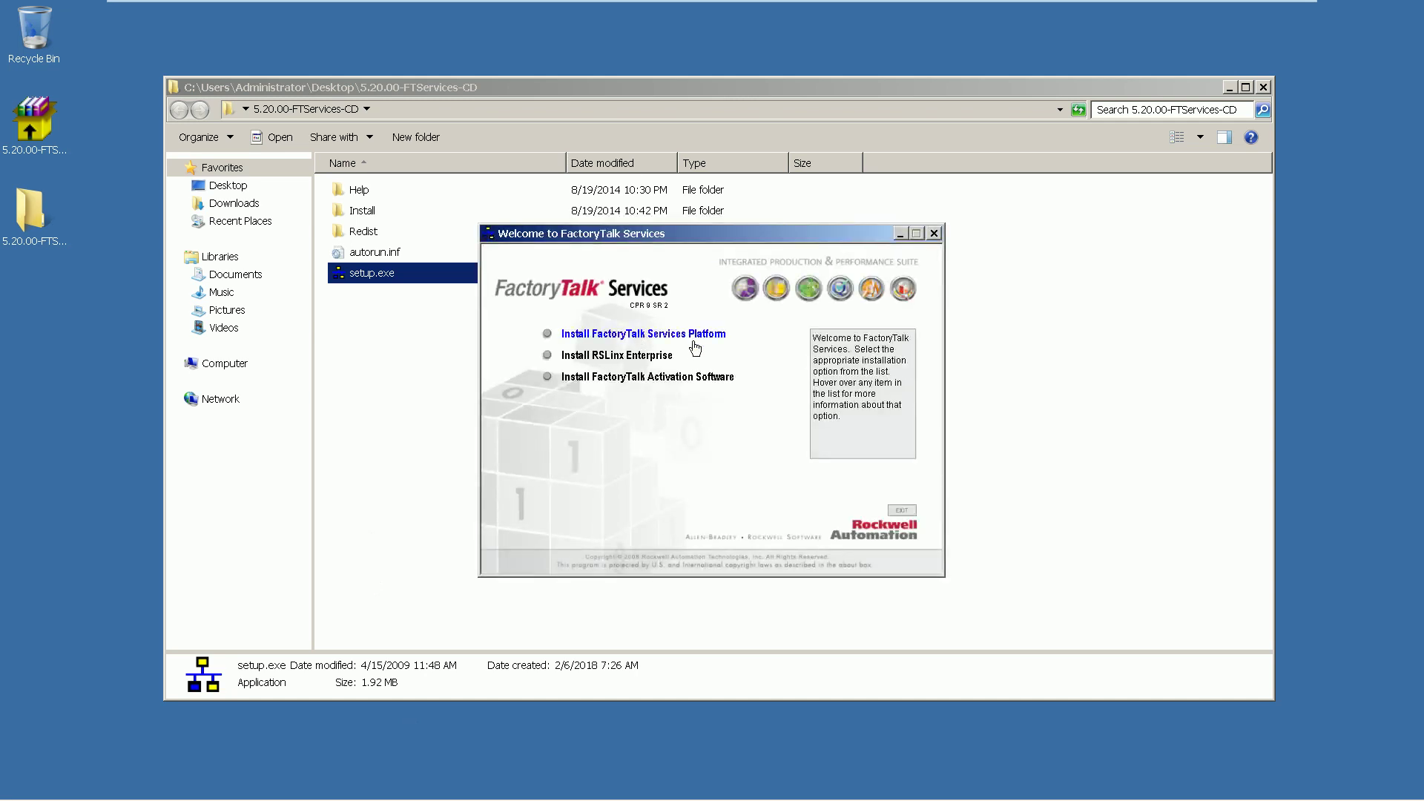
# Choose Install RSLinx Enterprise, then launch step 6, Install RSLinx Enterprise
pyautogui.moveTo(651, 359)
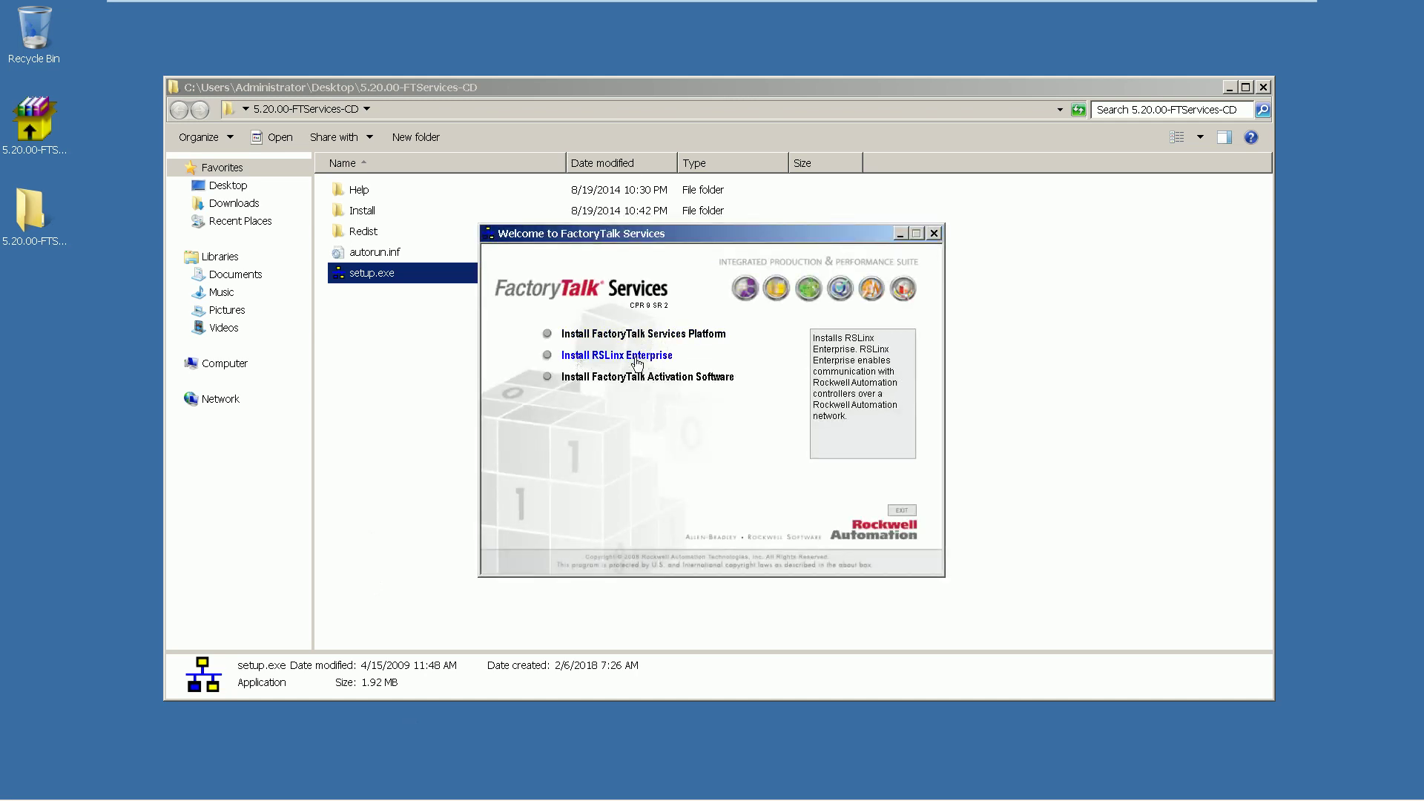
pyautogui.click(636, 359)
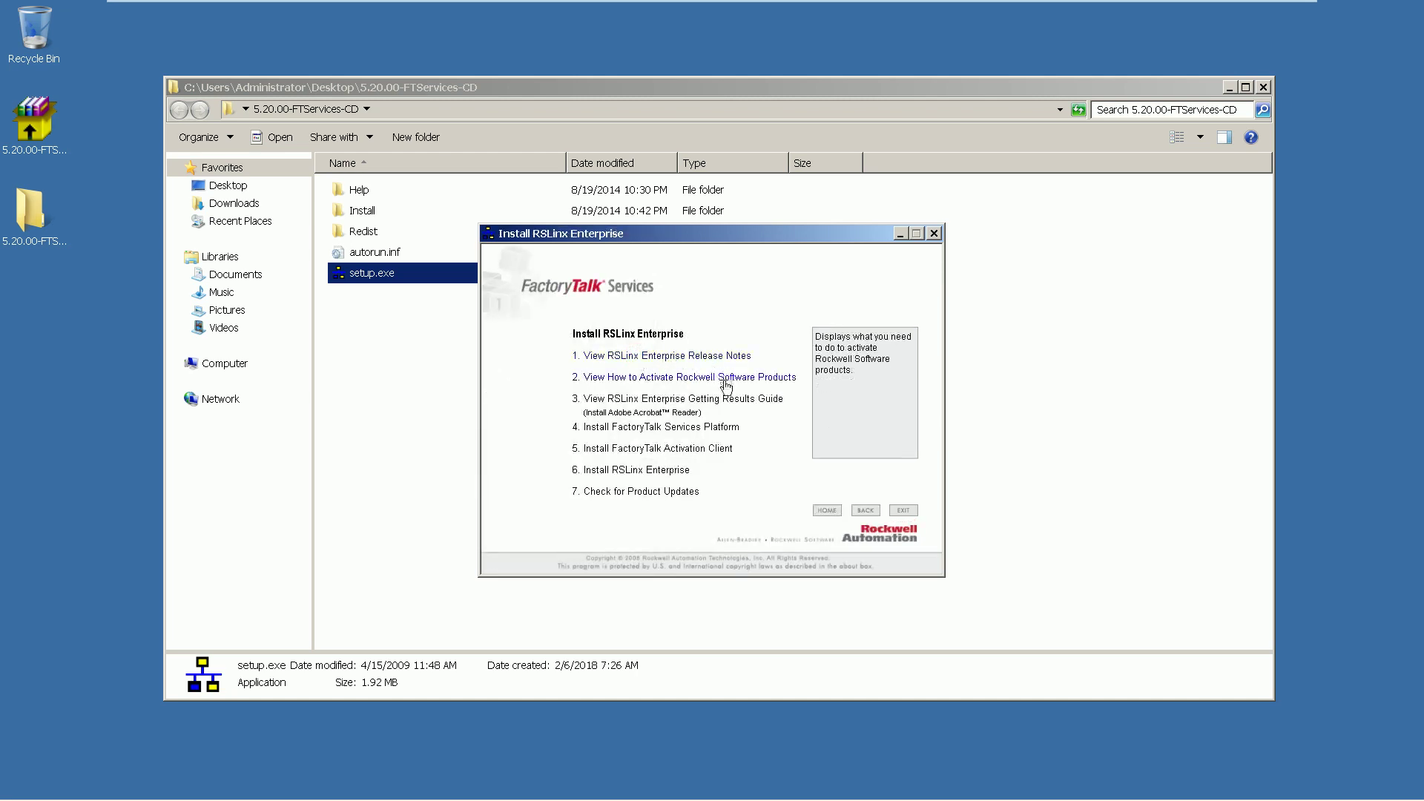
pyautogui.moveTo(726, 403)
pyautogui.moveTo(693, 434)
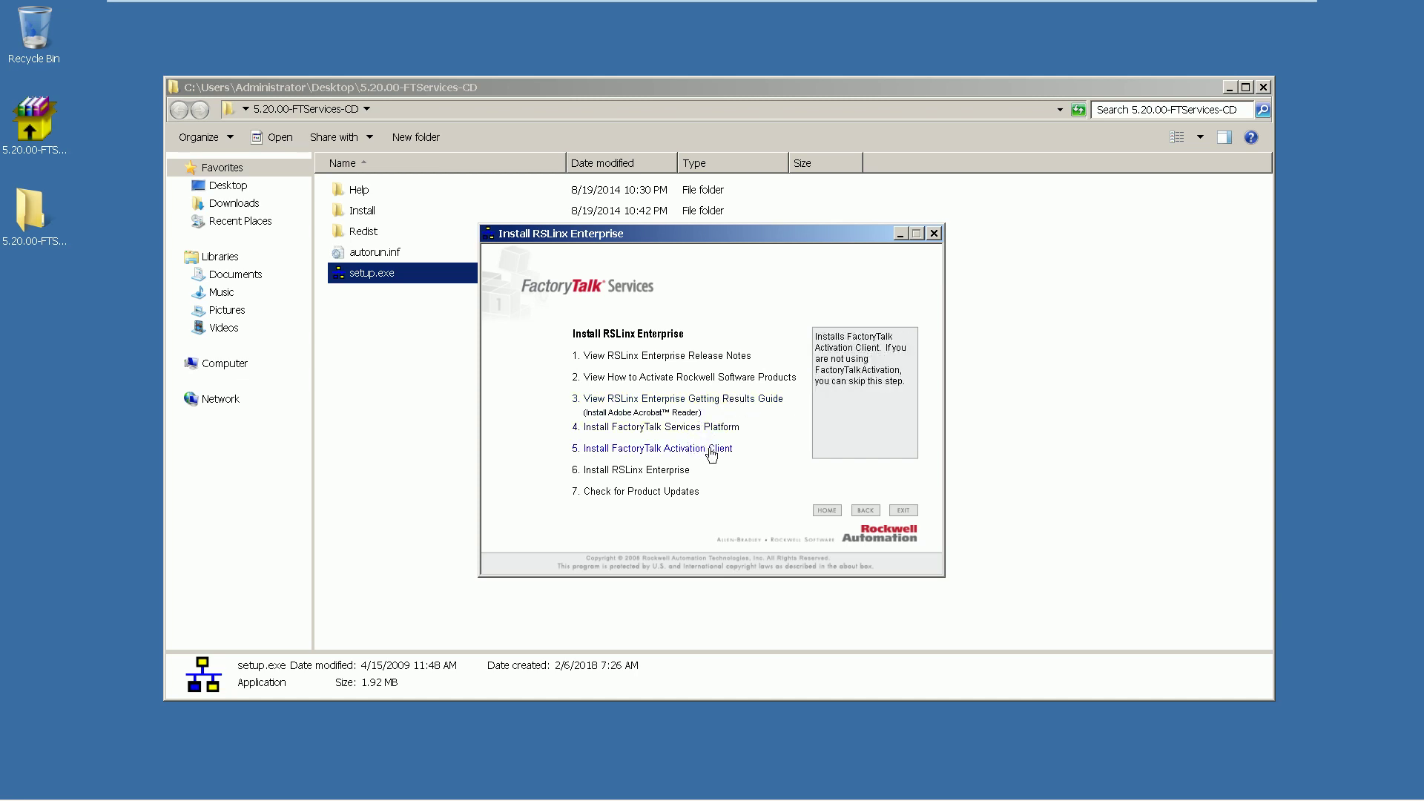
pyautogui.moveTo(669, 475)
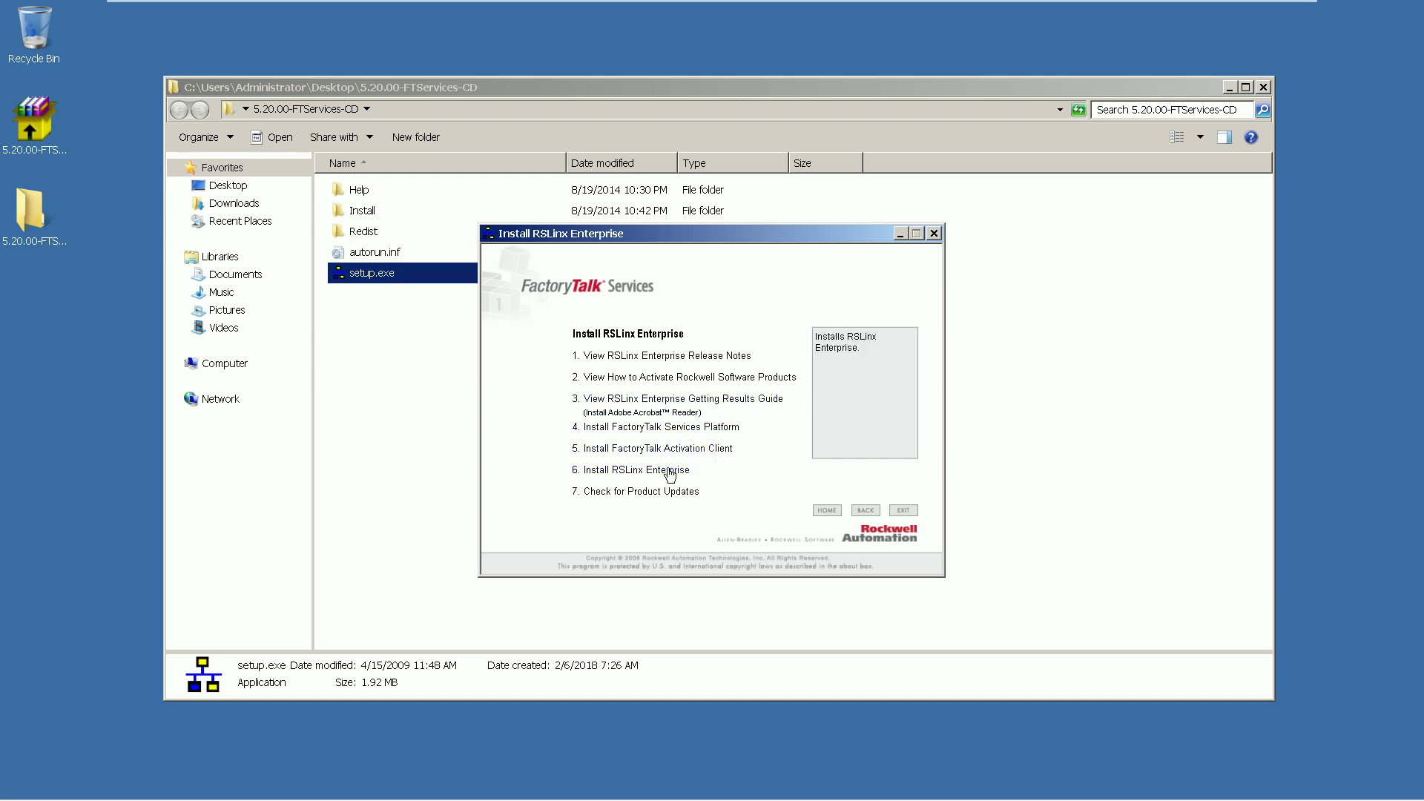
pyautogui.click(669, 475)
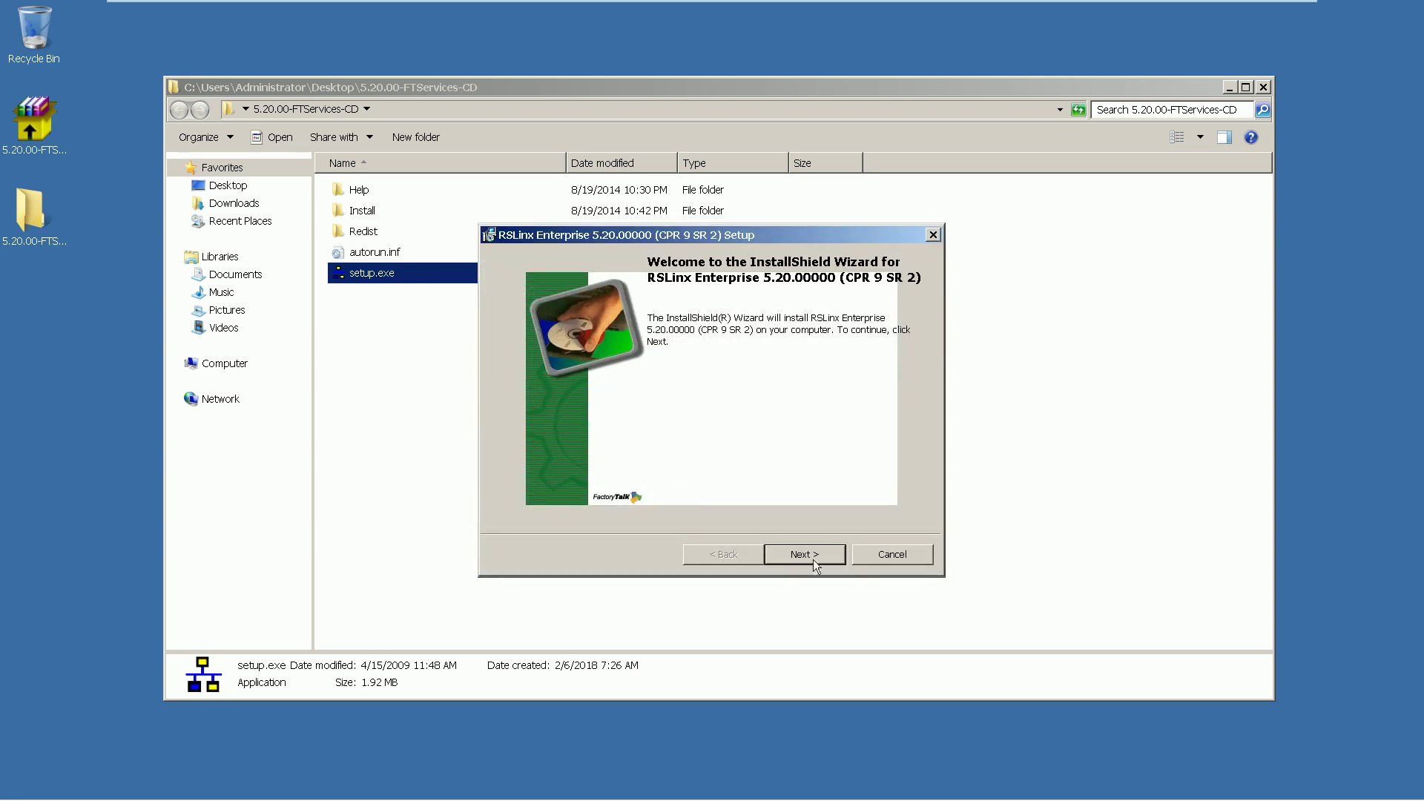
# Accept the RSLinx Enterprise licence and enter EAC as the organization
pyautogui.click(816, 559)
pyautogui.click(671, 489)
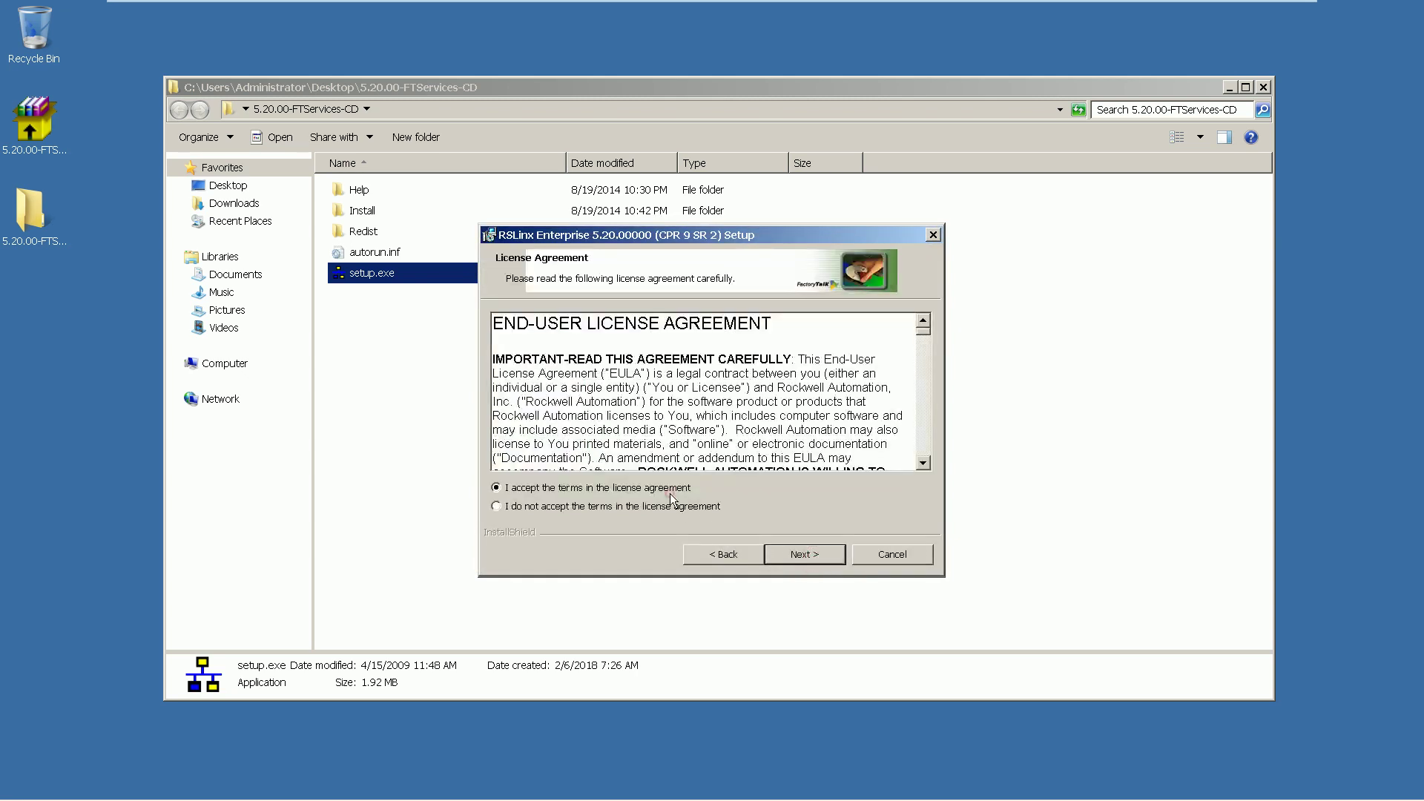
pyautogui.click(799, 556)
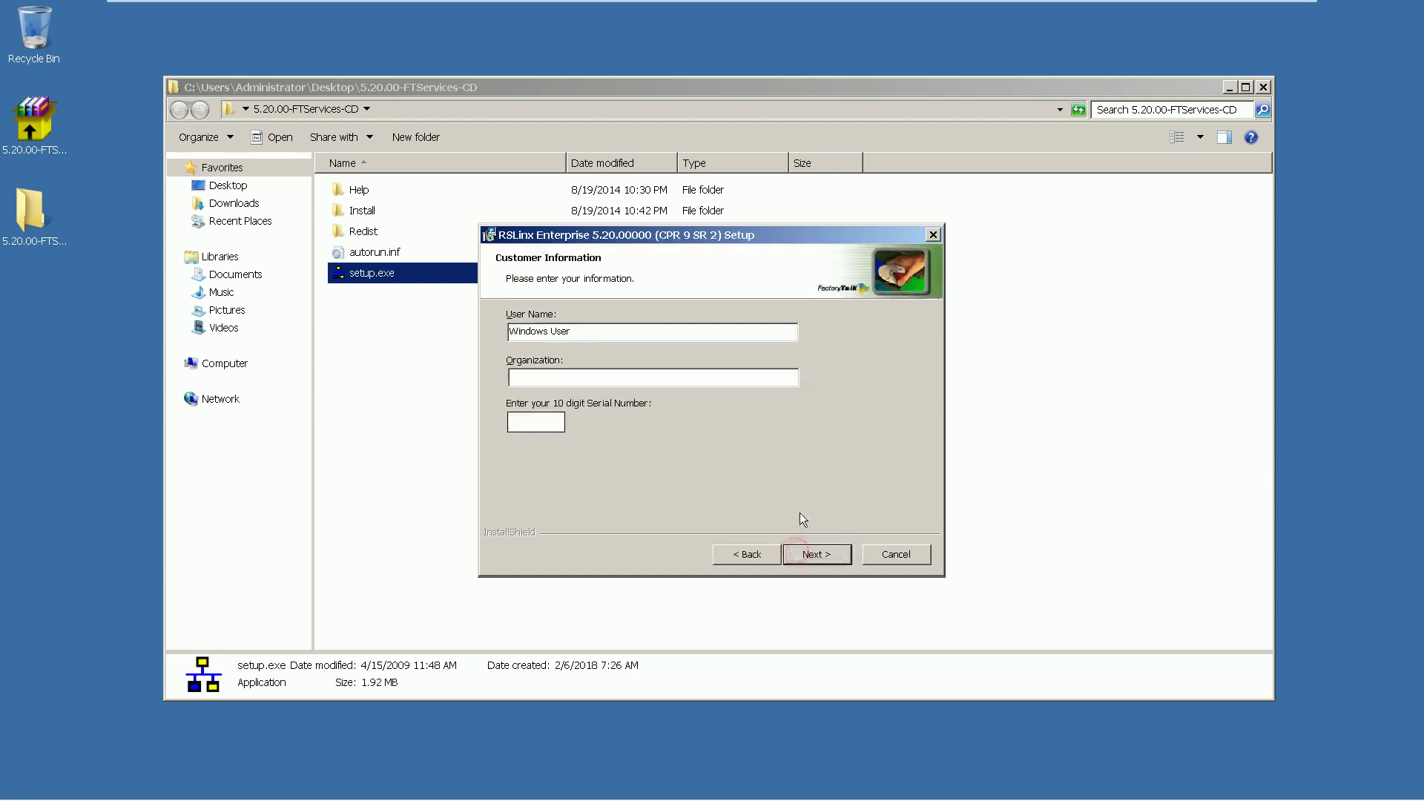
pyautogui.click(576, 379)
pyautogui.write('EAC')
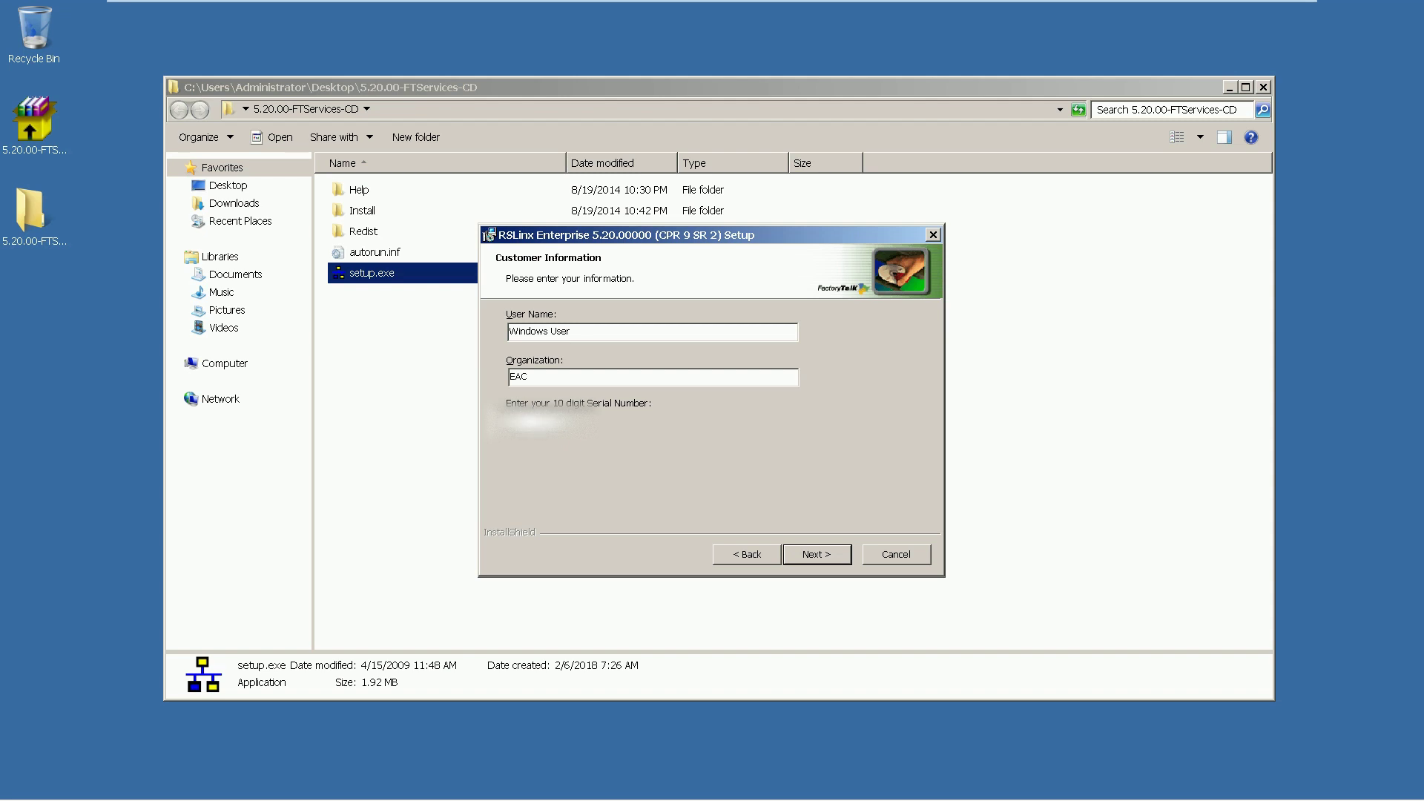
pyautogui.press('Tab')
pyautogui.press('Tab')
pyautogui.press('Tab')
pyautogui.press('Return')
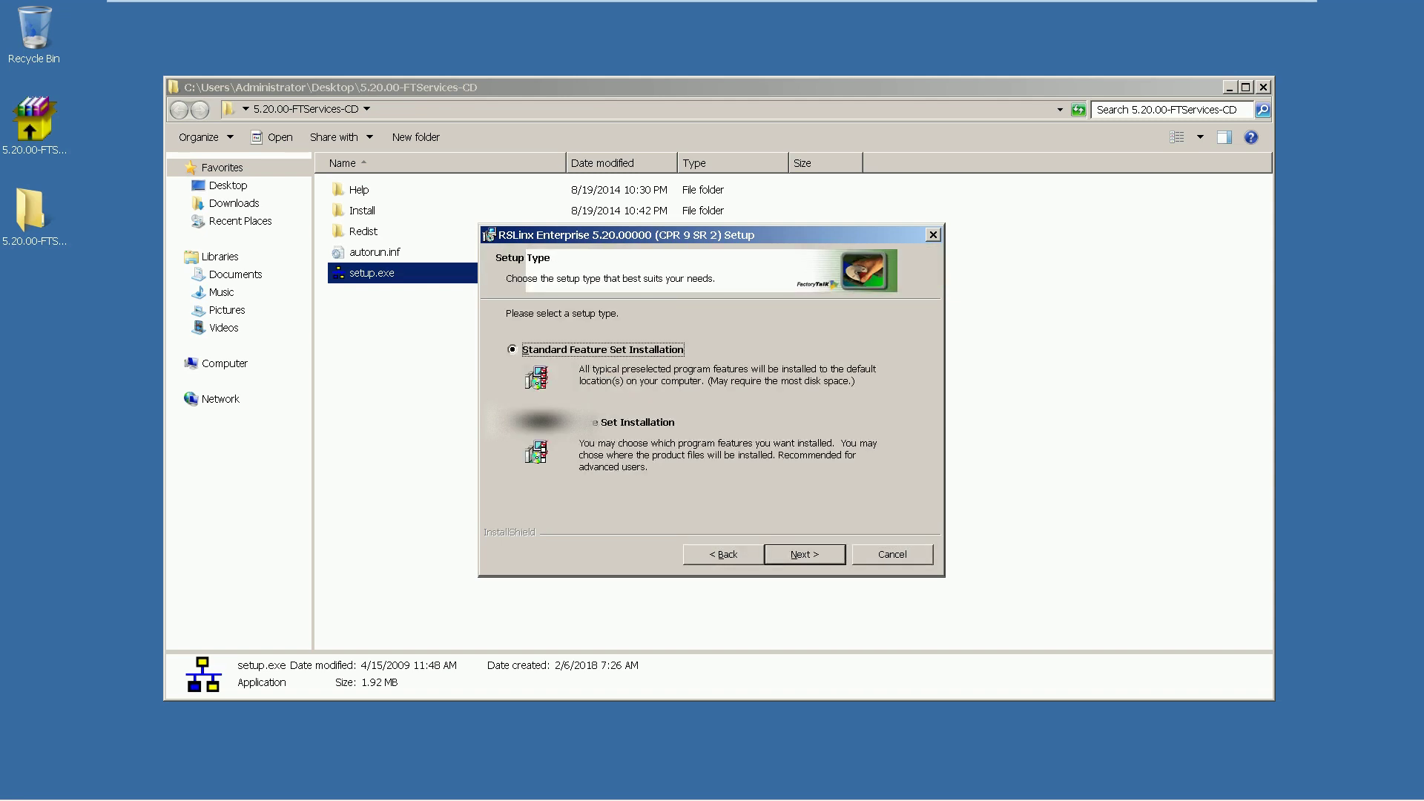
# Choose Custom Feature Set Installation with default features and start installing
pyautogui.click(546, 422)
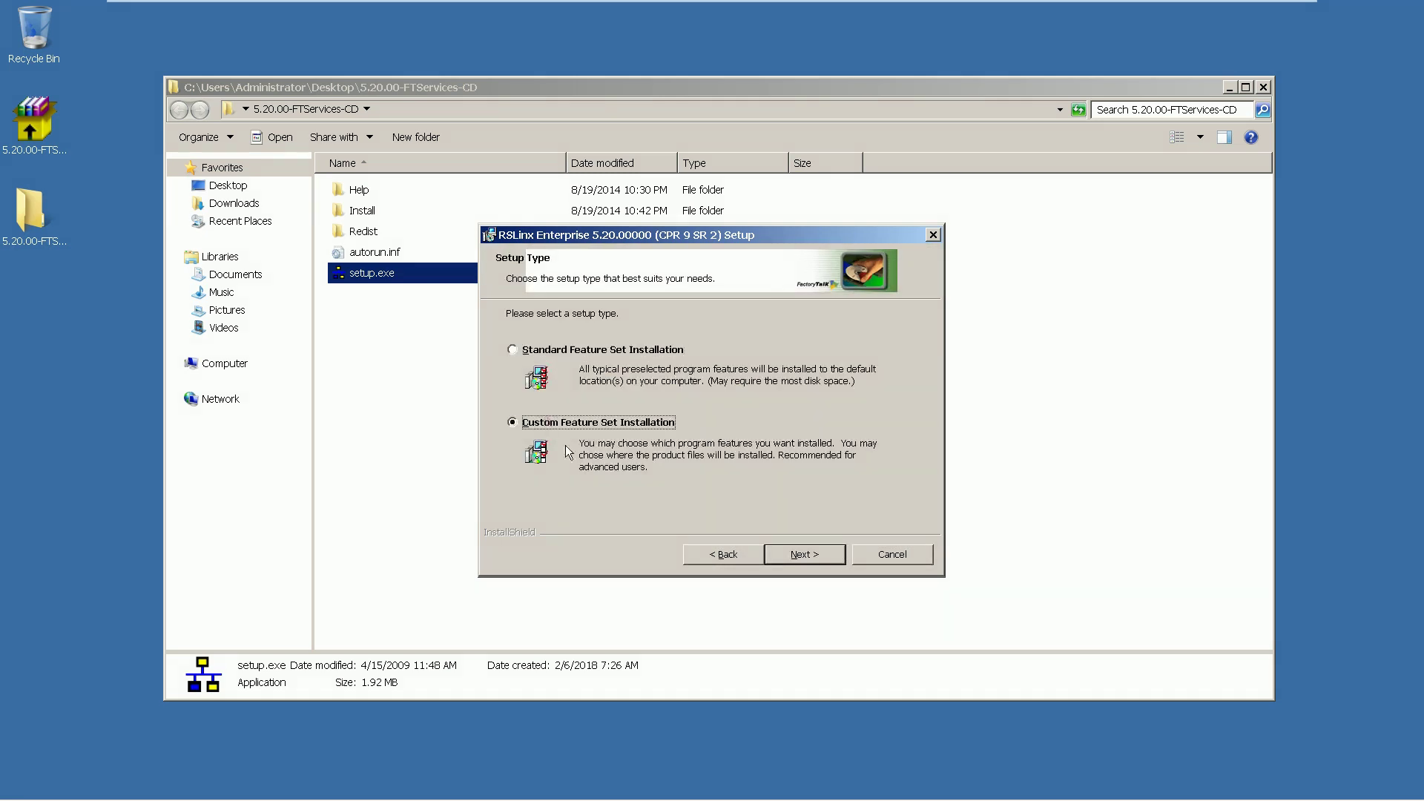
pyautogui.click(792, 562)
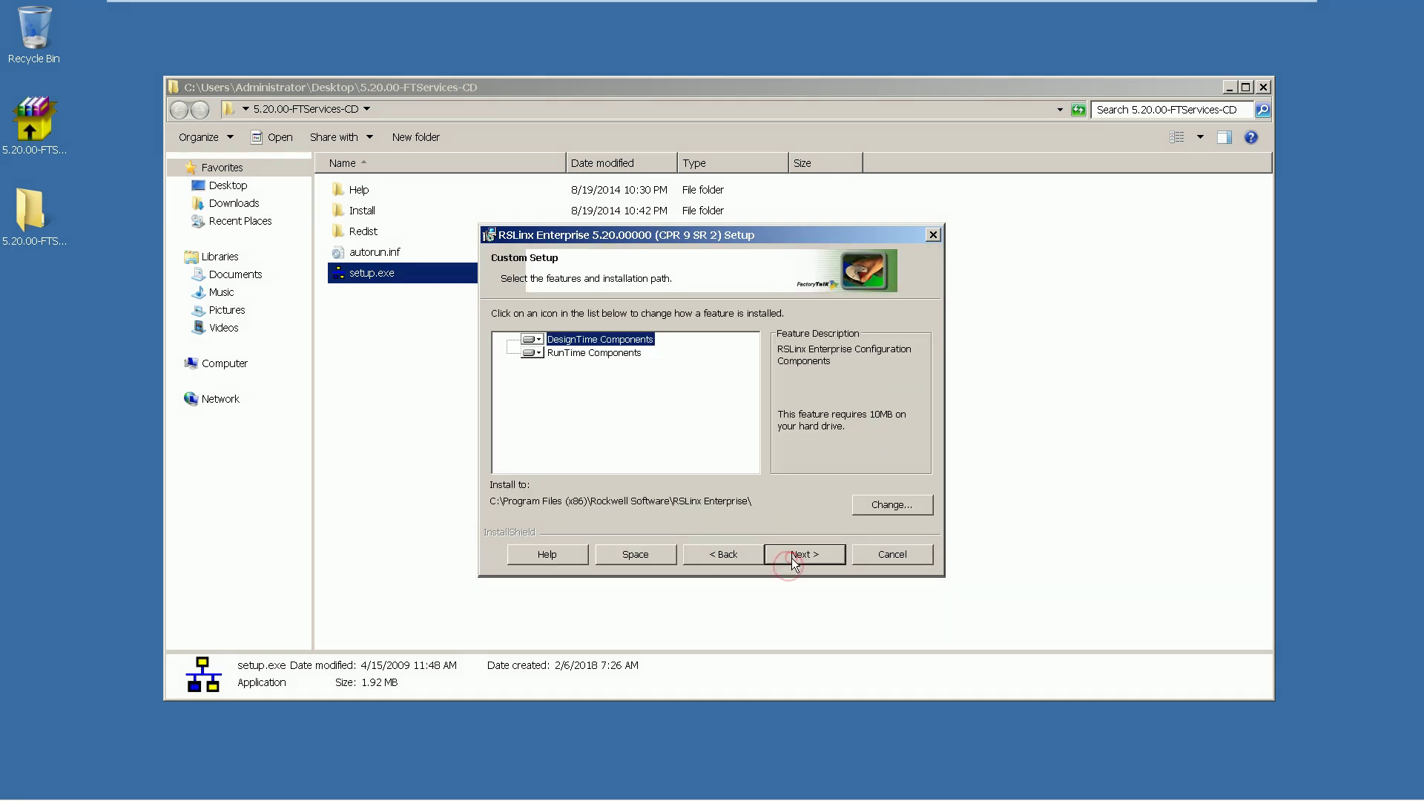
pyautogui.click(540, 335)
pyautogui.click(541, 335)
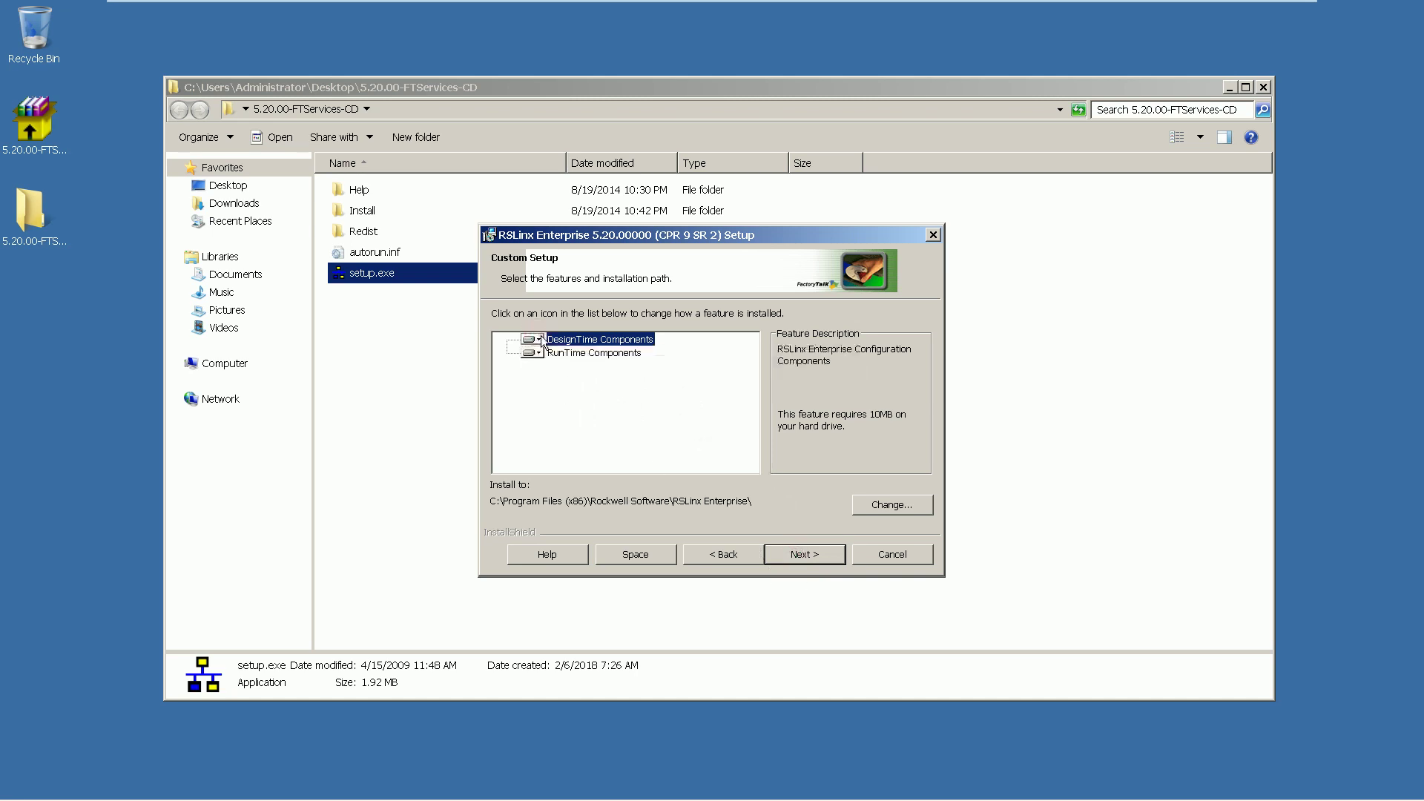
pyautogui.click(799, 560)
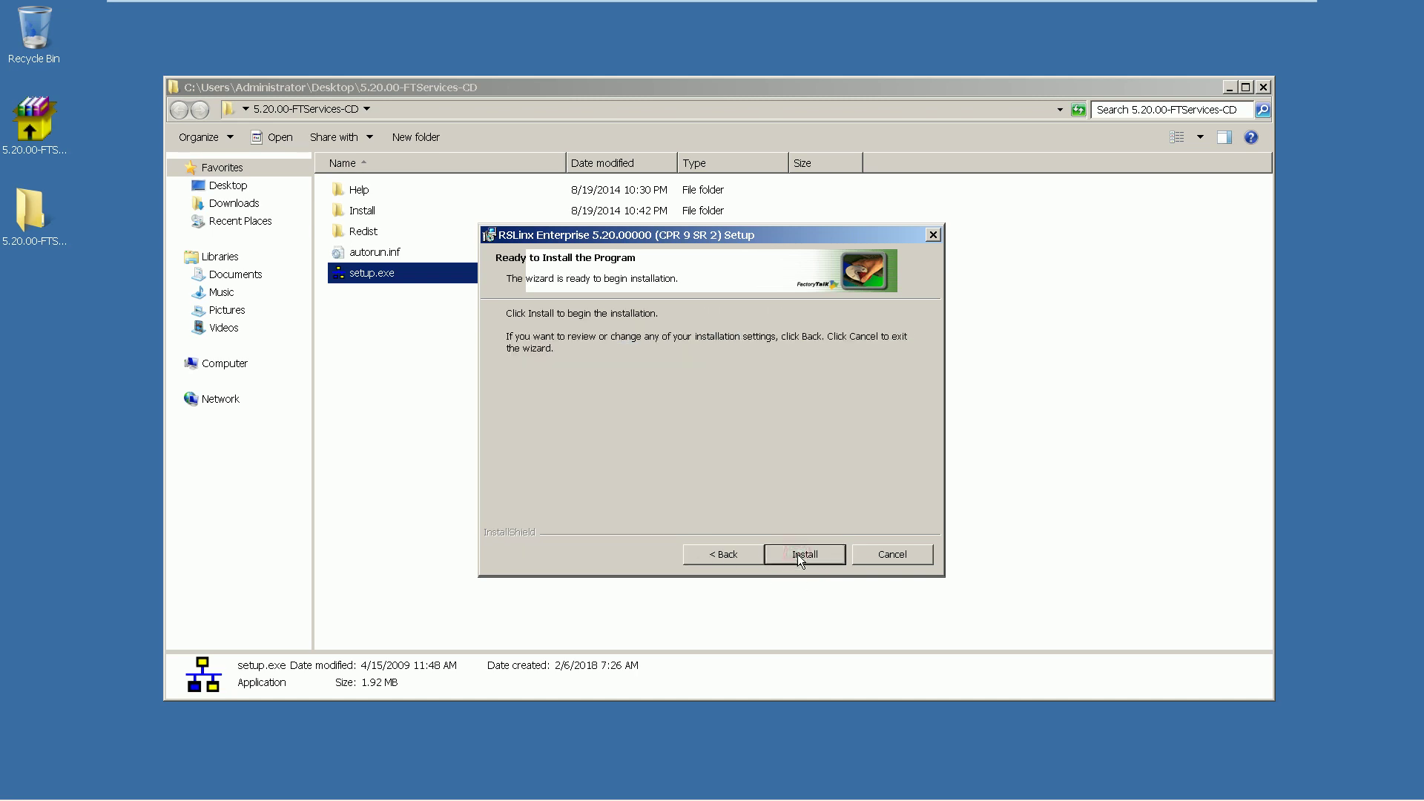
pyautogui.click(800, 557)
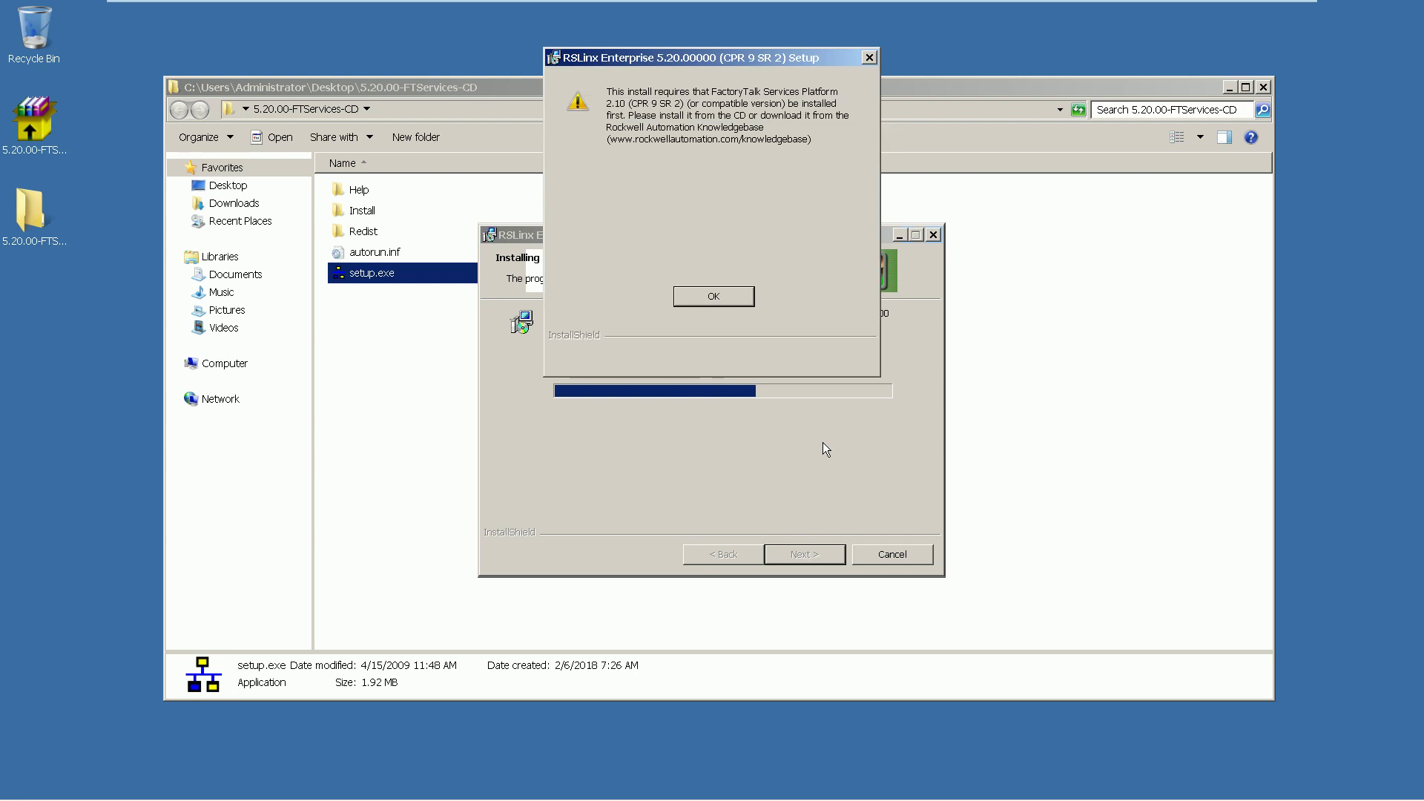
# Dismiss the Platform 2.10 requirement warning, finish the interrupted wizard, and go back to the welcome menu
pyautogui.click(697, 298)
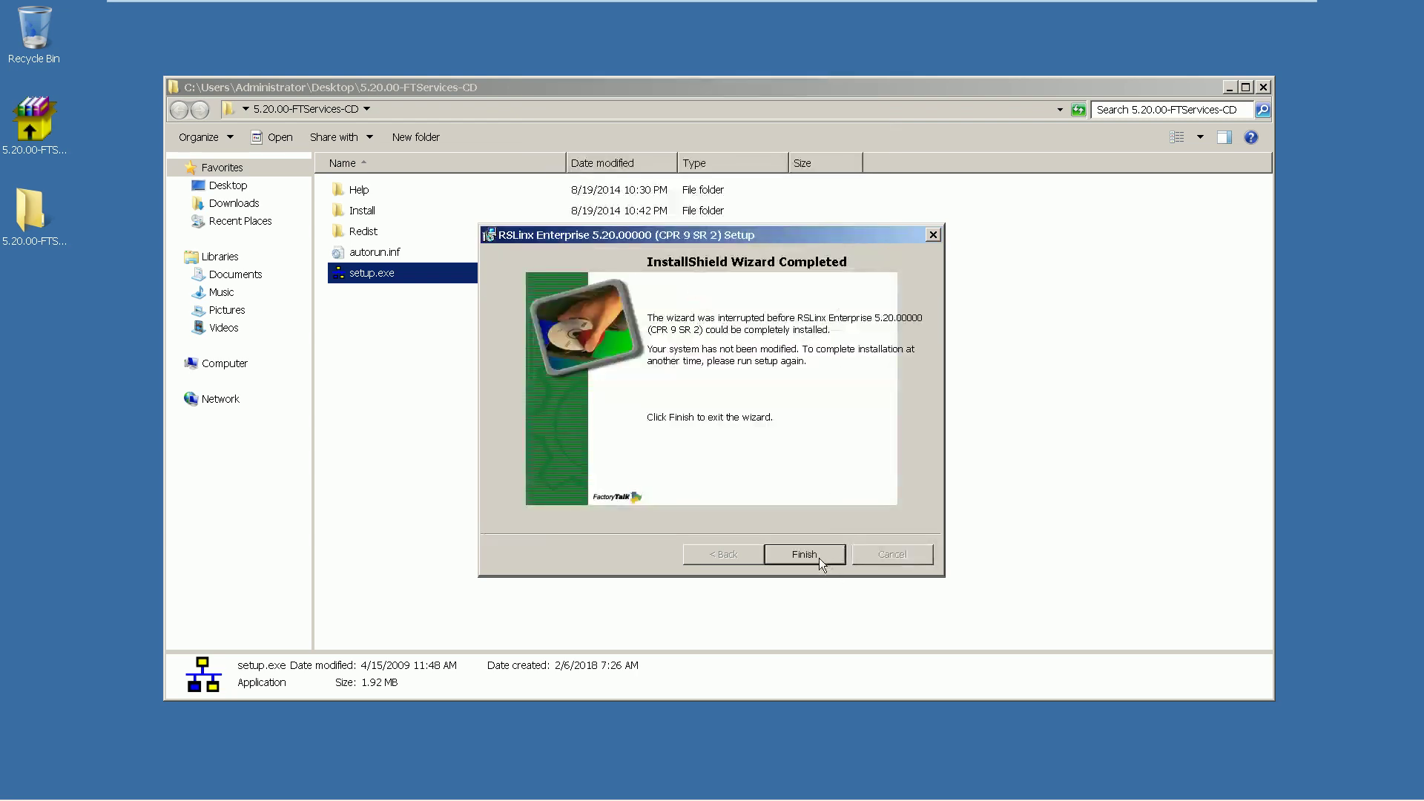
pyautogui.click(808, 555)
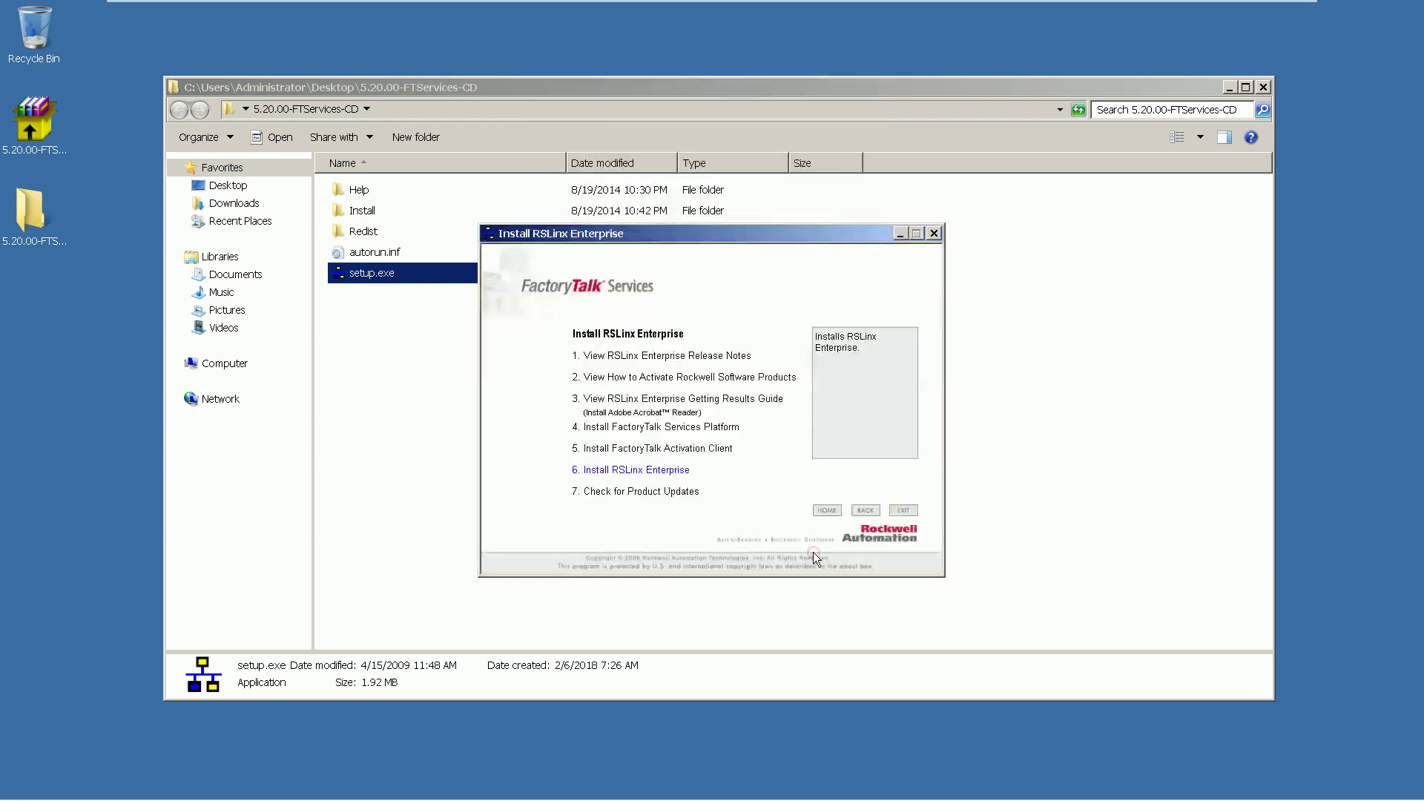
pyautogui.click(866, 512)
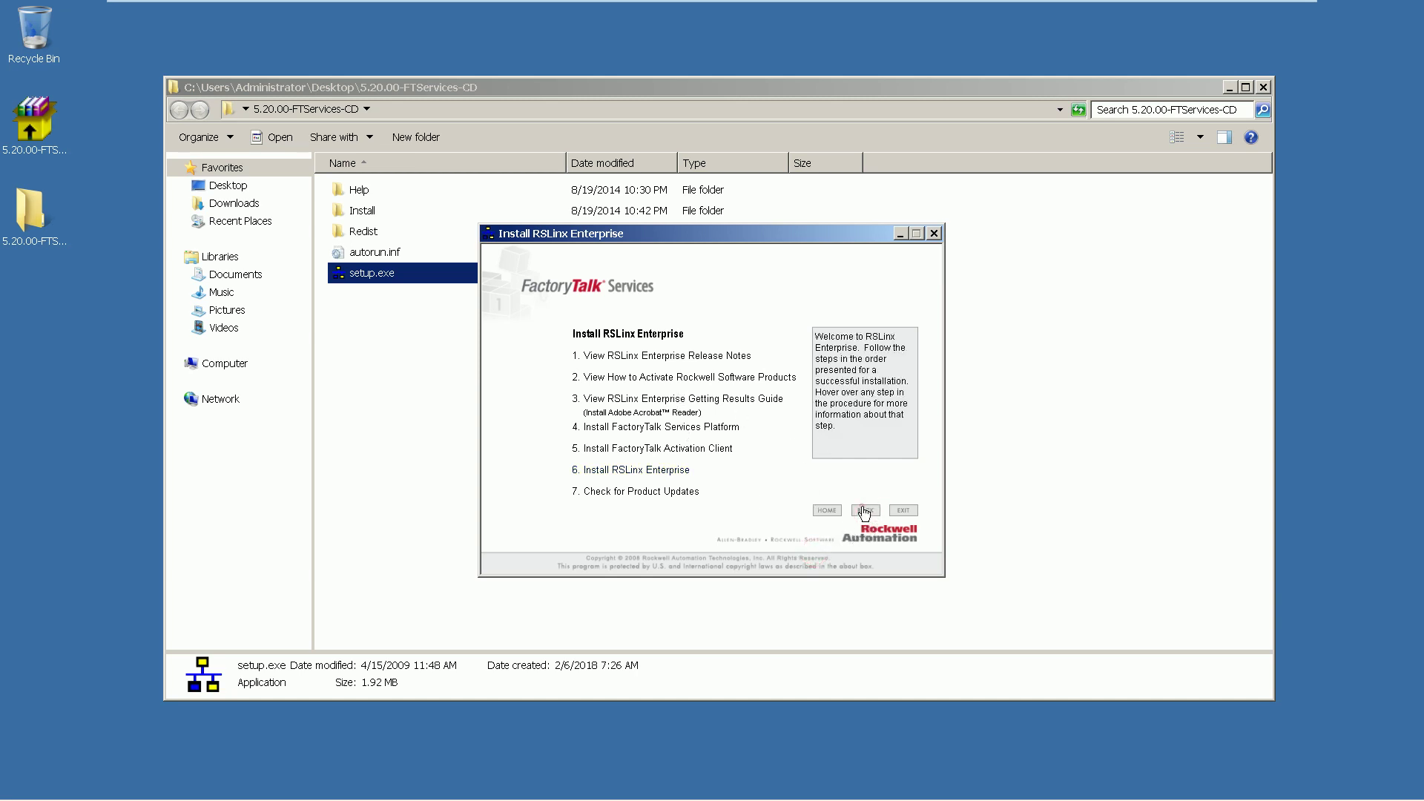
# Install the required .NET Framework 1.1, accepting its licence despite the compatibility warning
pyautogui.click(634, 334)
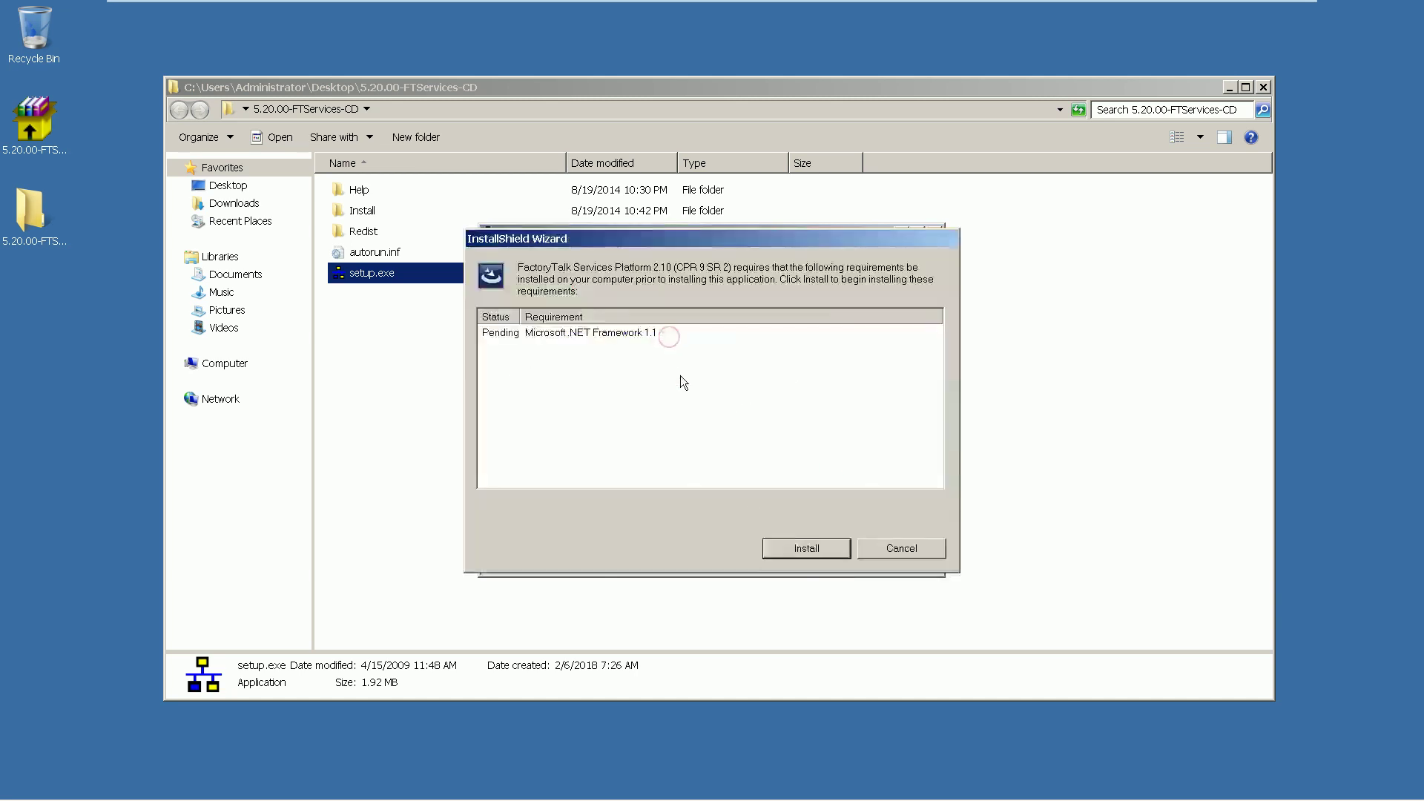
pyautogui.click(817, 552)
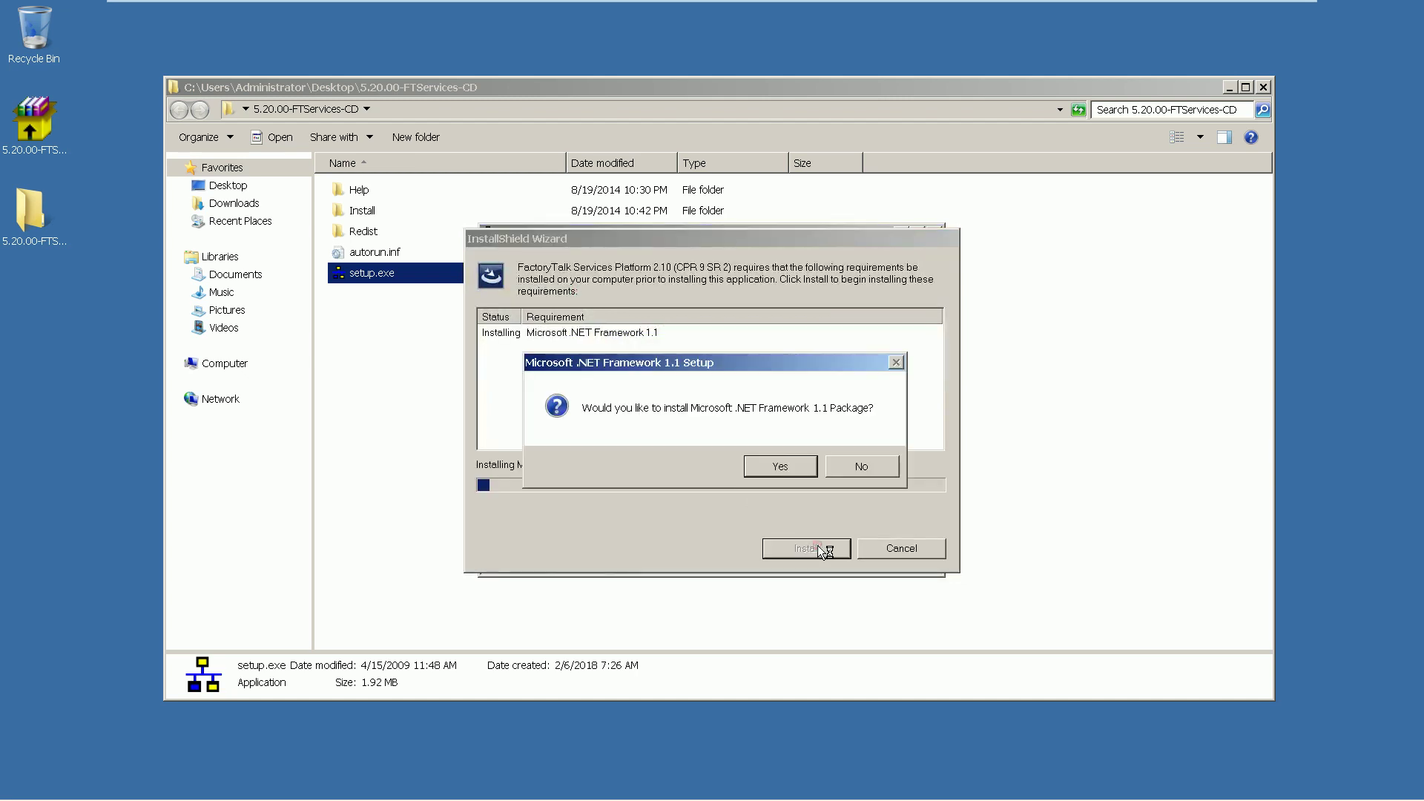
pyautogui.click(795, 464)
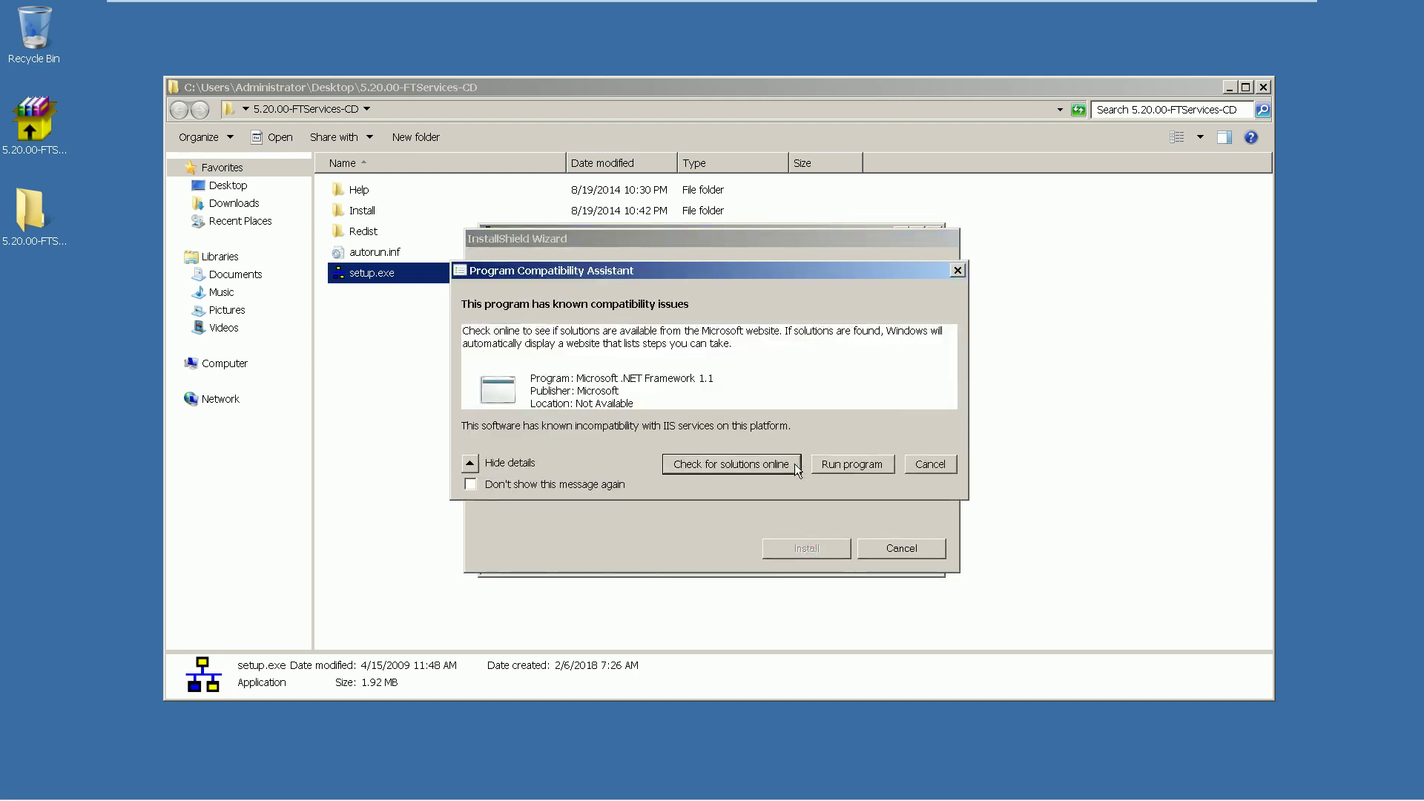
pyautogui.click(853, 463)
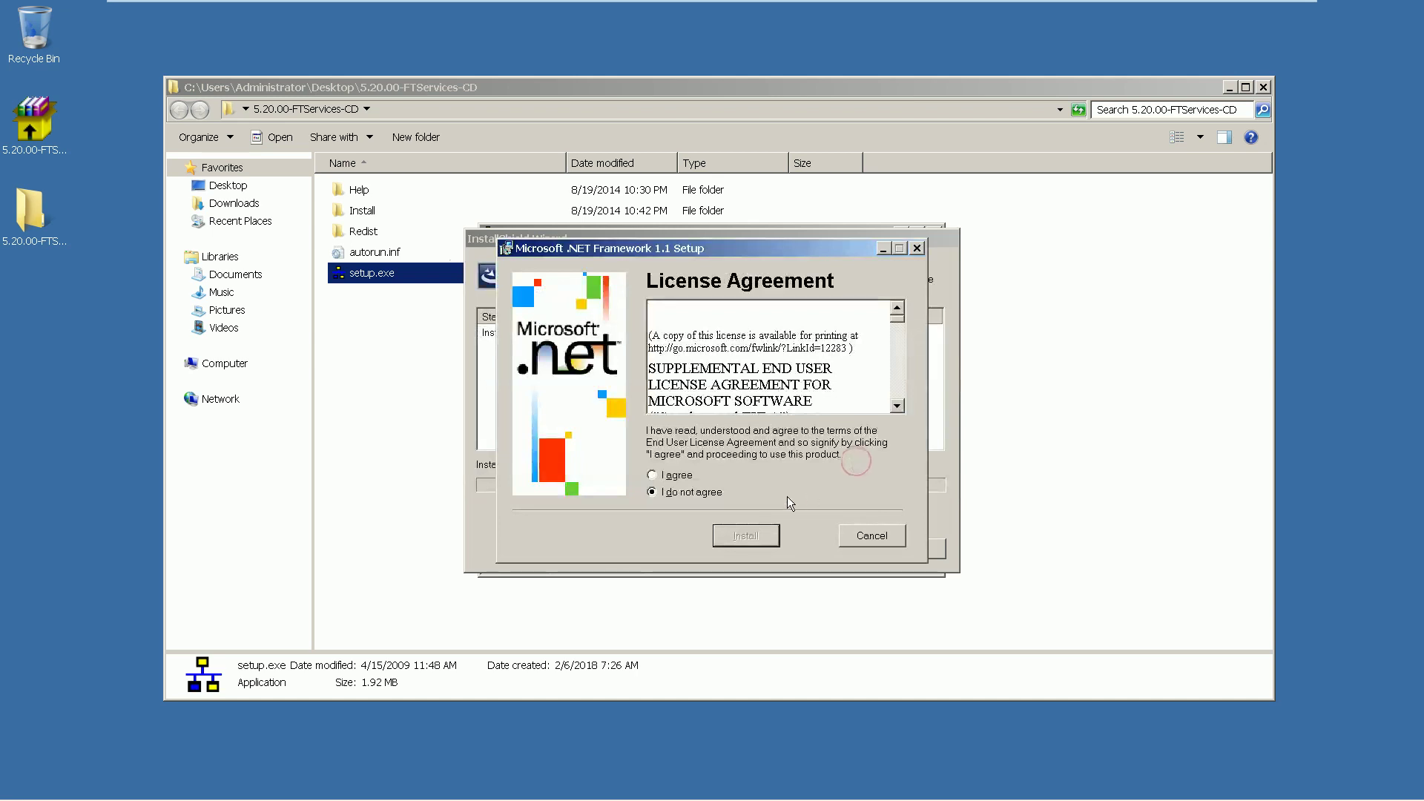
pyautogui.click(693, 476)
pyautogui.click(742, 534)
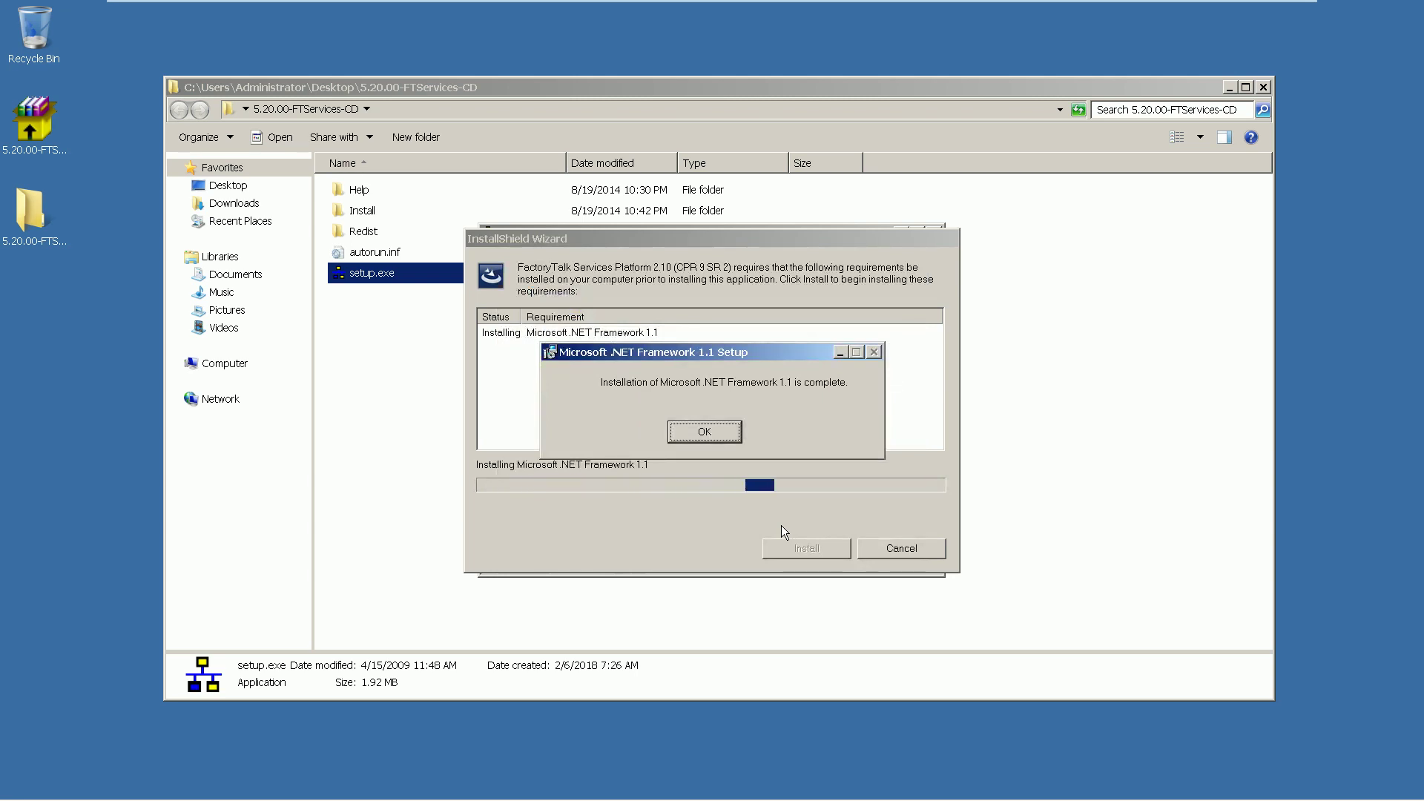
pyautogui.click(719, 432)
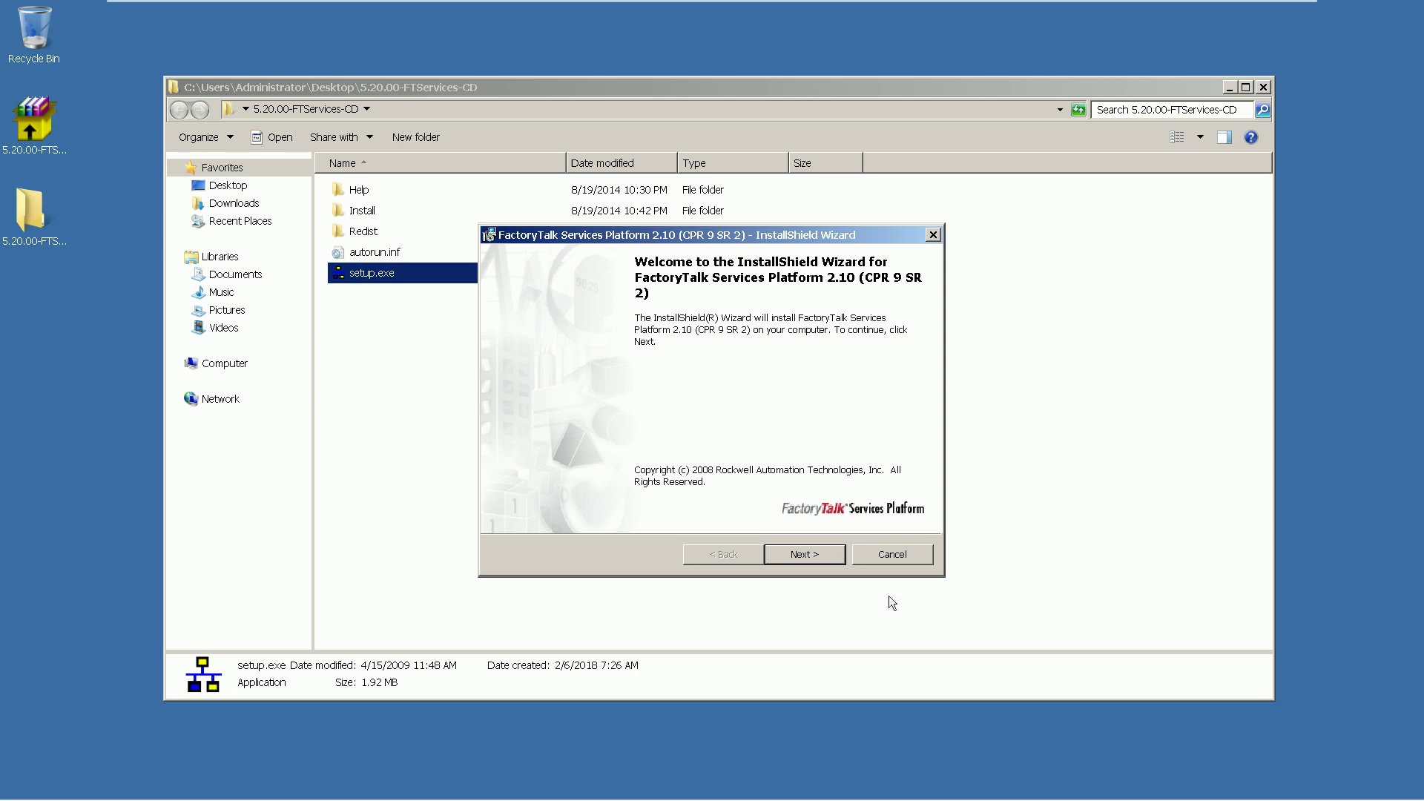
# Accept the FactoryTalk licence and install Platform 2.10 with the Standard setup type
pyautogui.click(804, 554)
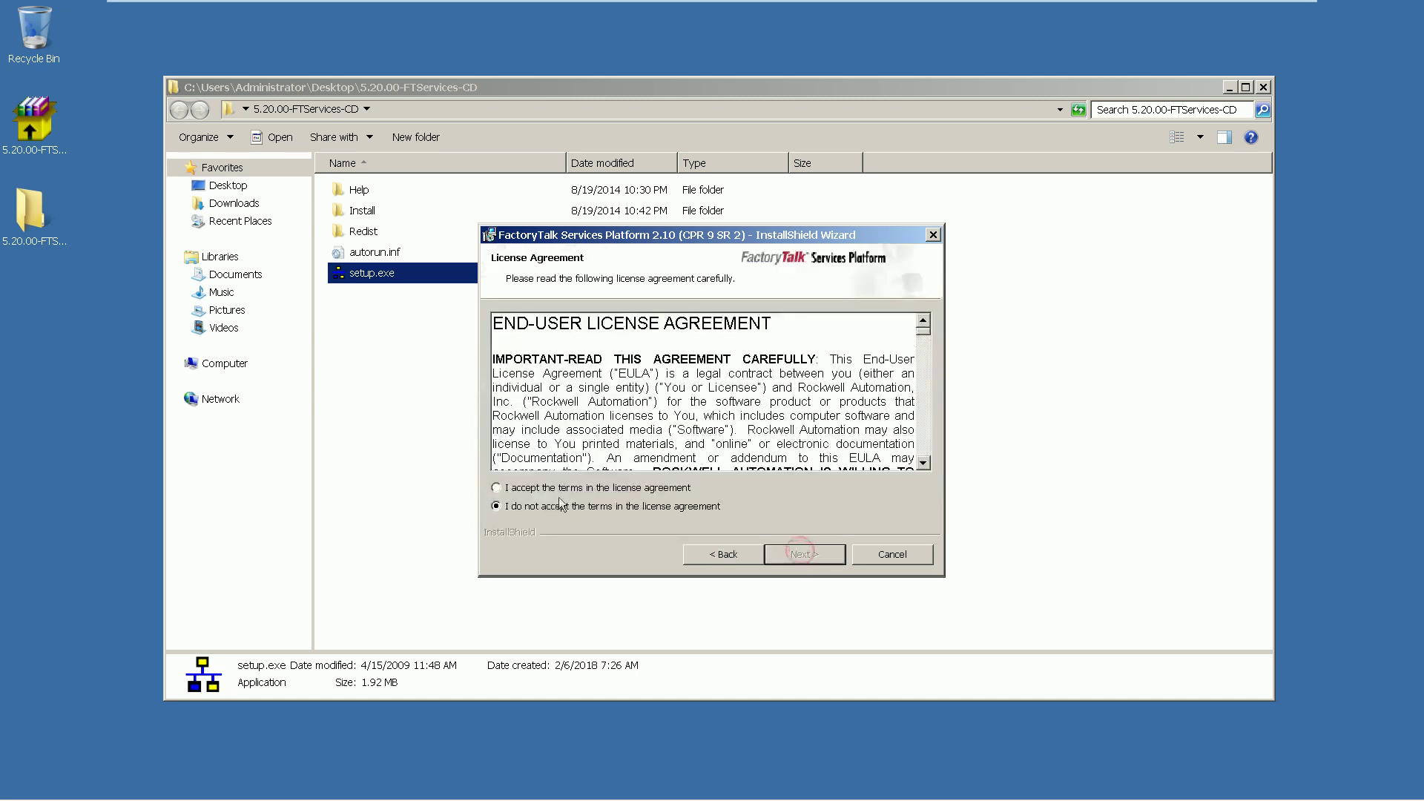
pyautogui.click(592, 488)
pyautogui.click(801, 554)
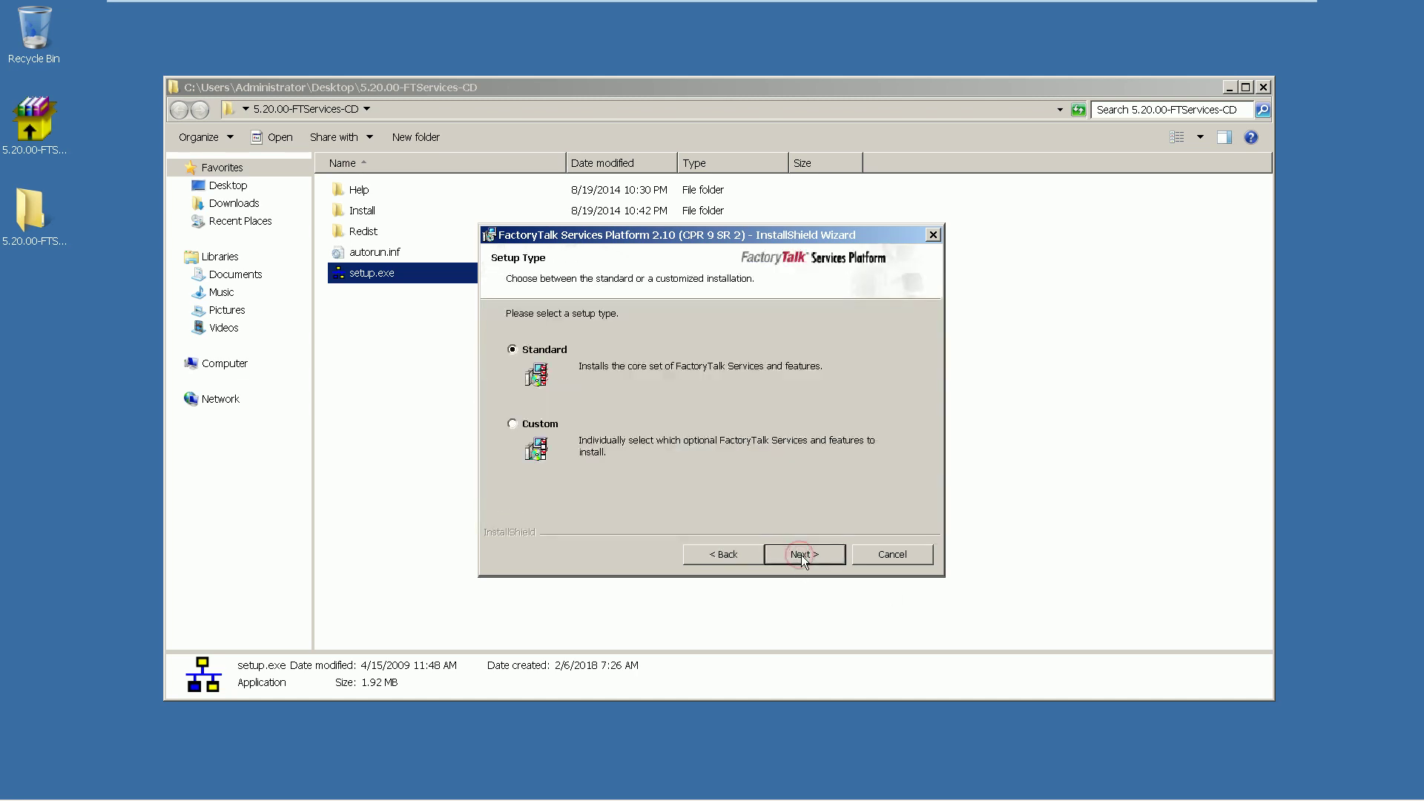
pyautogui.click(802, 556)
pyautogui.click(801, 556)
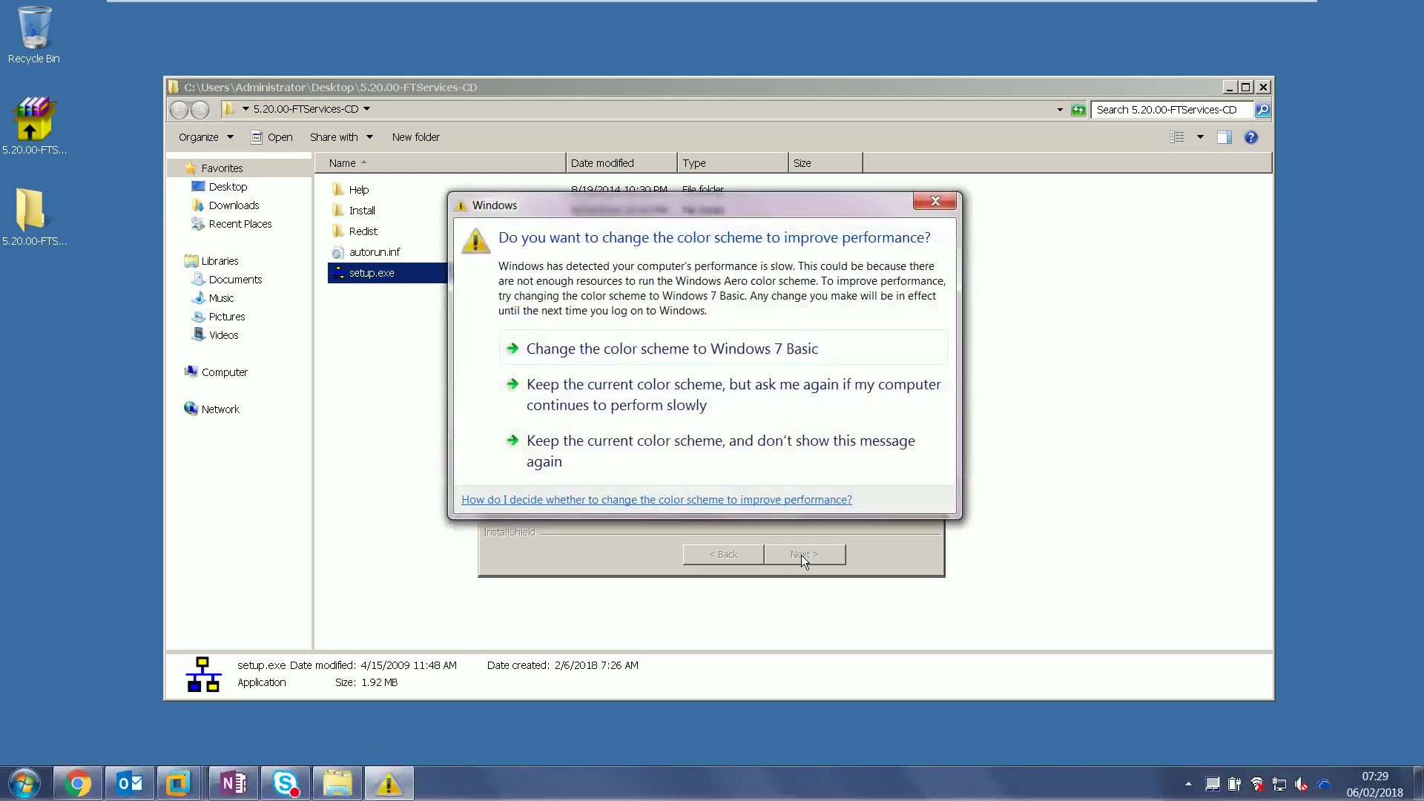
# Keep the current color scheme and stop the prompt from showing again
pyautogui.click(607, 430)
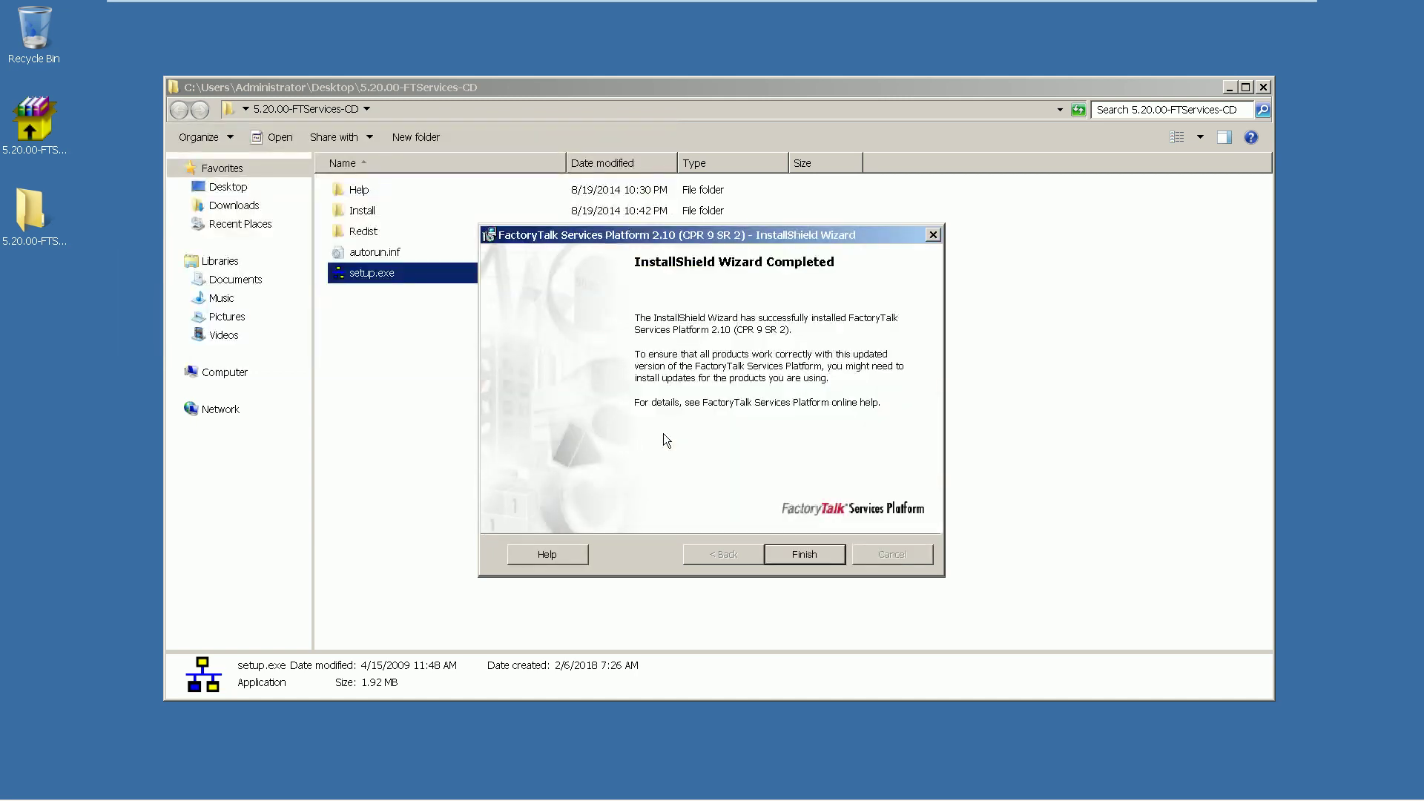
# Finish the FactoryTalk wizard and relaunch the RSLinx Enterprise 5.20 installer
pyautogui.click(791, 556)
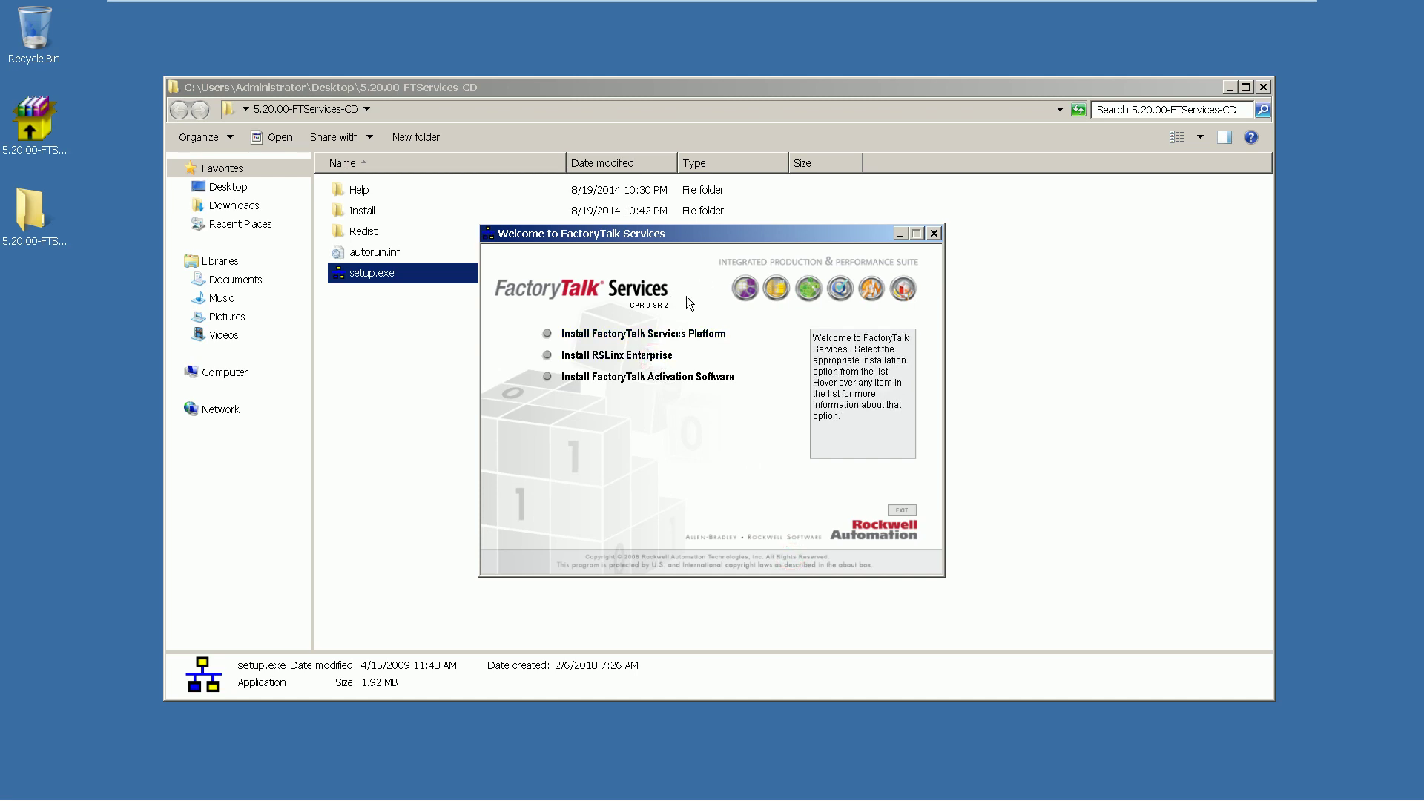
pyautogui.click(619, 355)
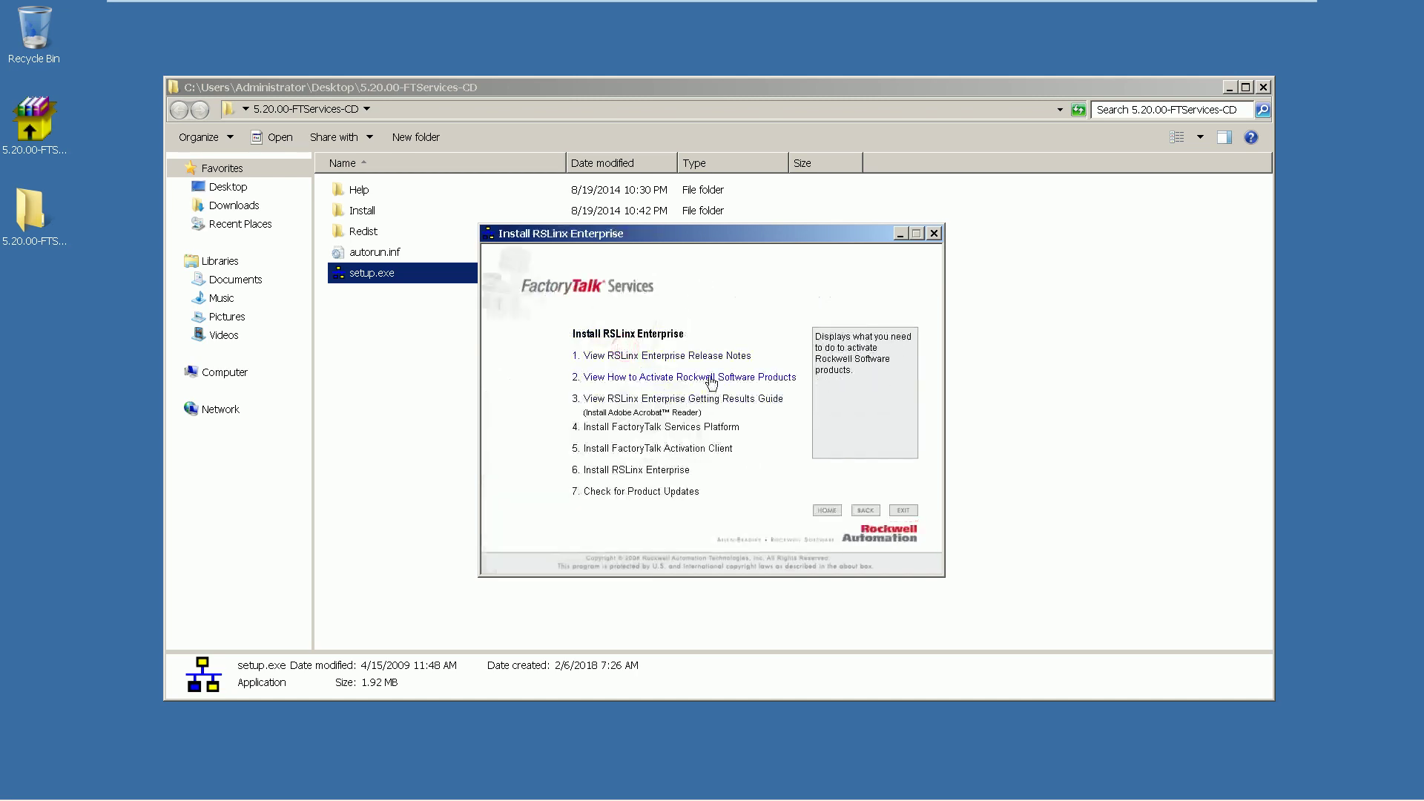
pyautogui.click(653, 470)
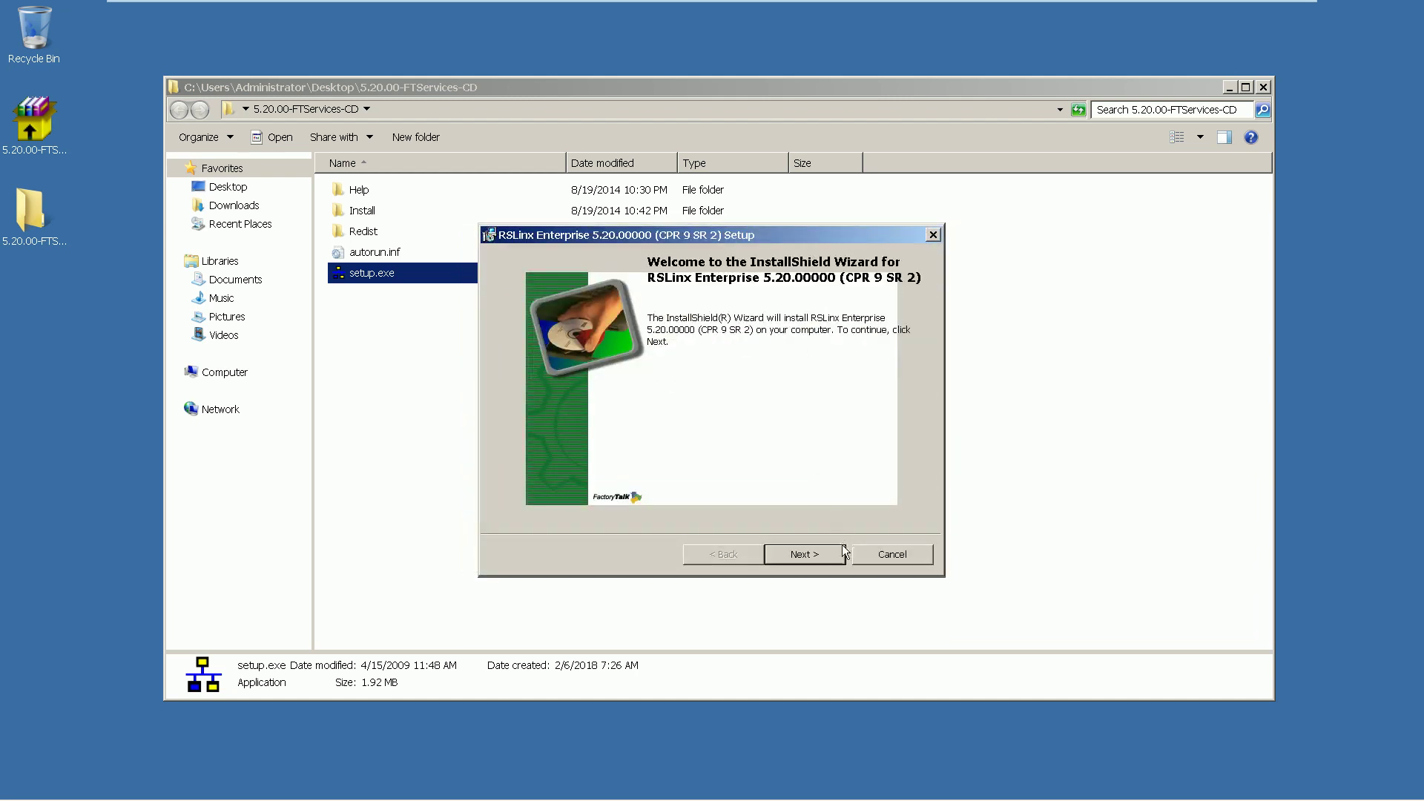
# Accept the RSLinx Enterprise licence agreement and scroll through the EULA
pyautogui.click(804, 554)
pyautogui.click(606, 487)
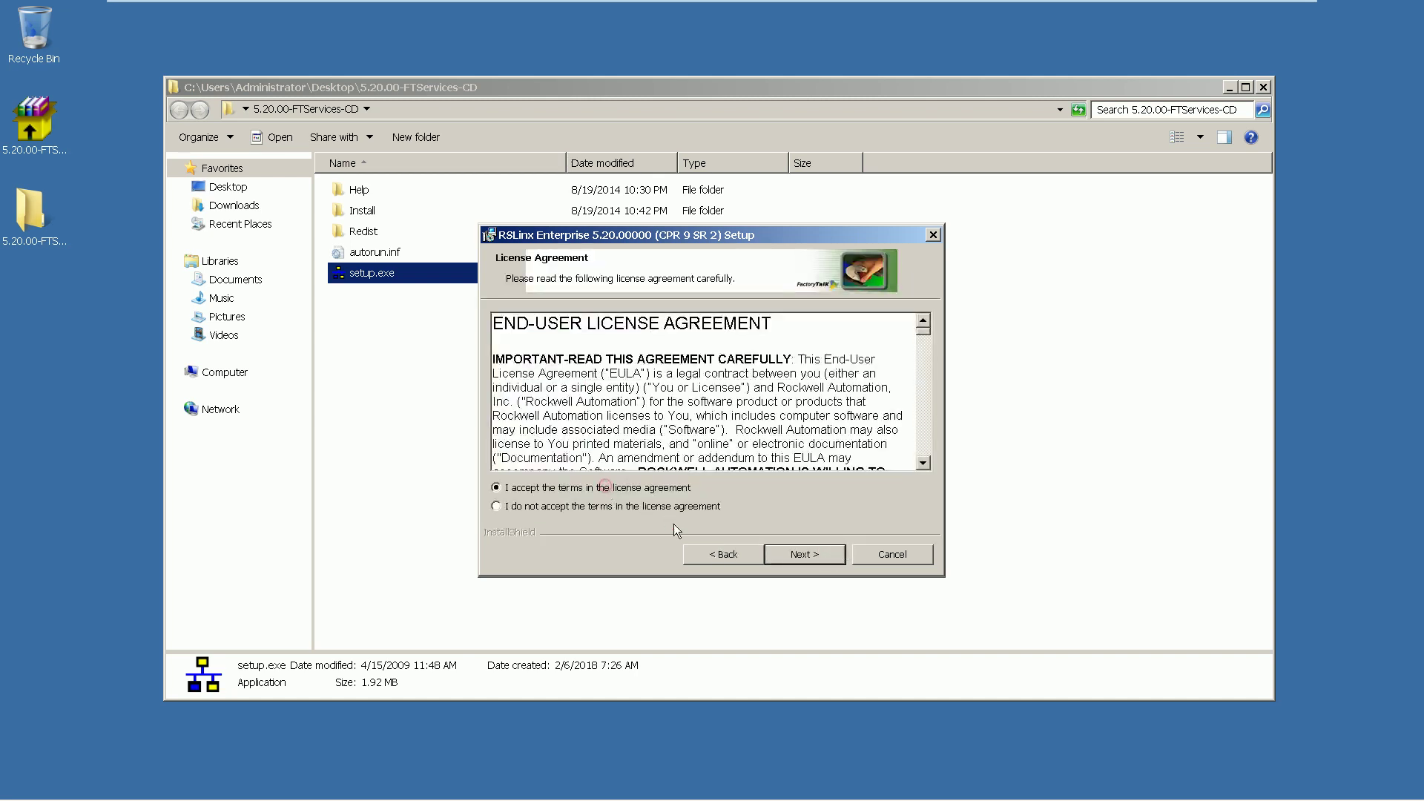
pyautogui.click(924, 420)
pyautogui.click(924, 420)
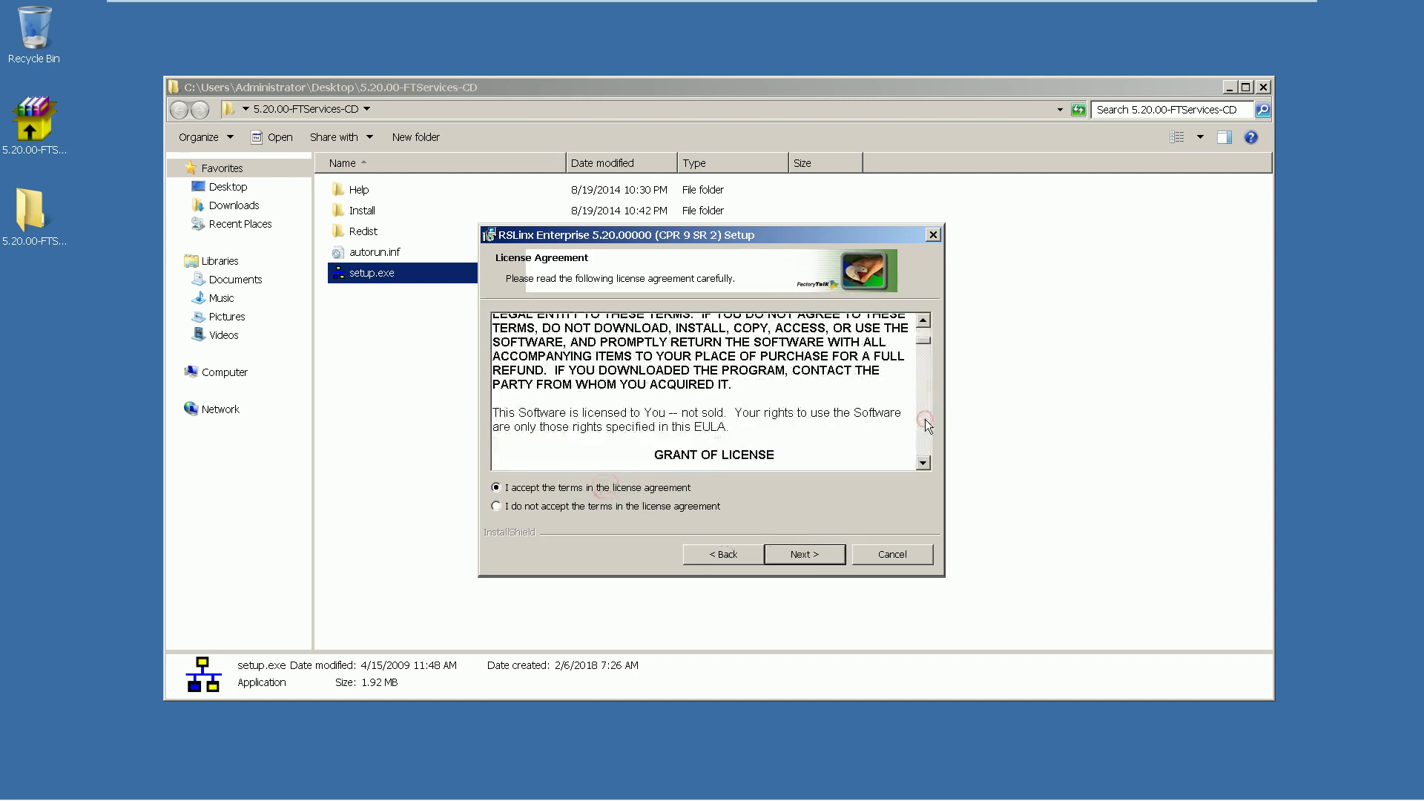
pyautogui.click(924, 420)
pyautogui.click(924, 419)
pyautogui.click(925, 420)
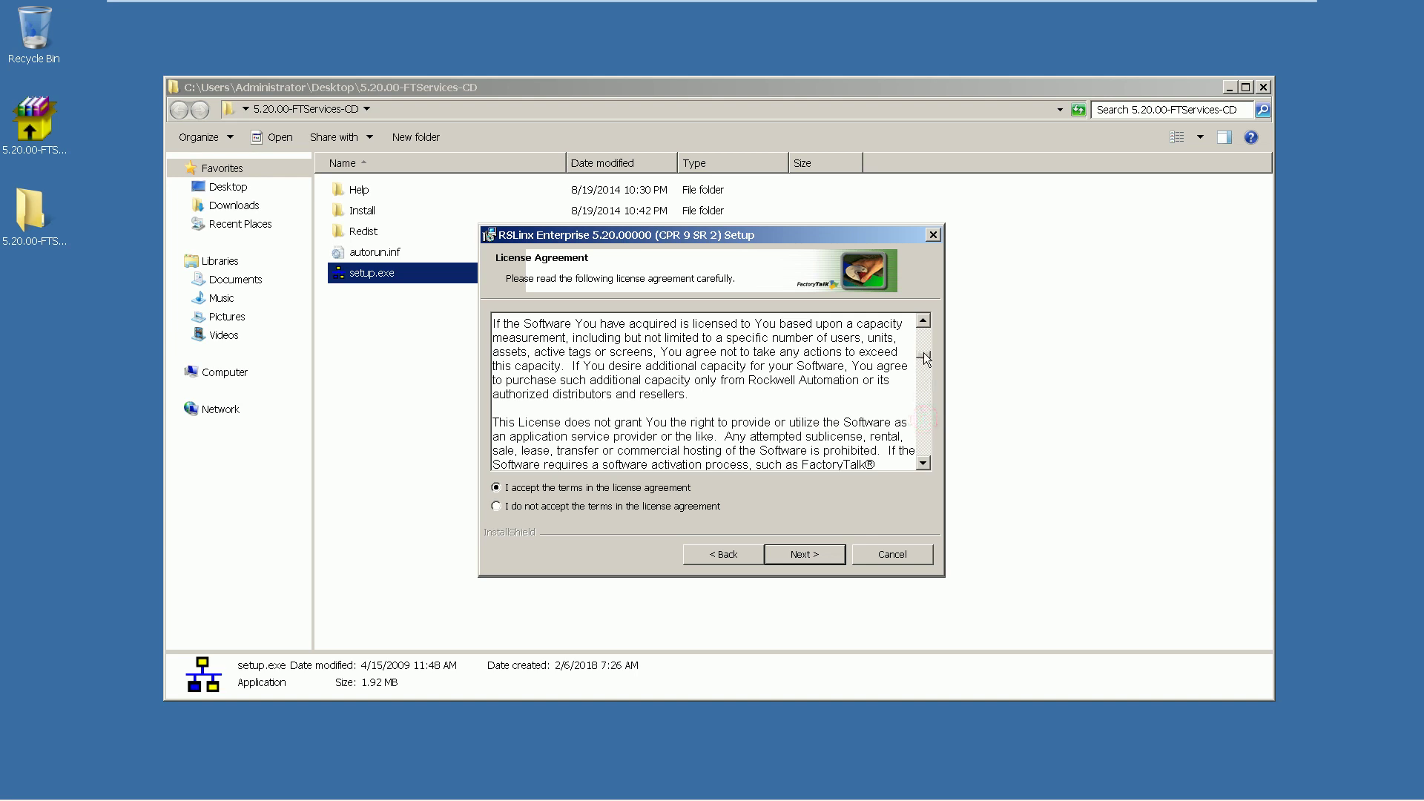
pyautogui.moveTo(923, 354); pyautogui.dragTo(938, 480)
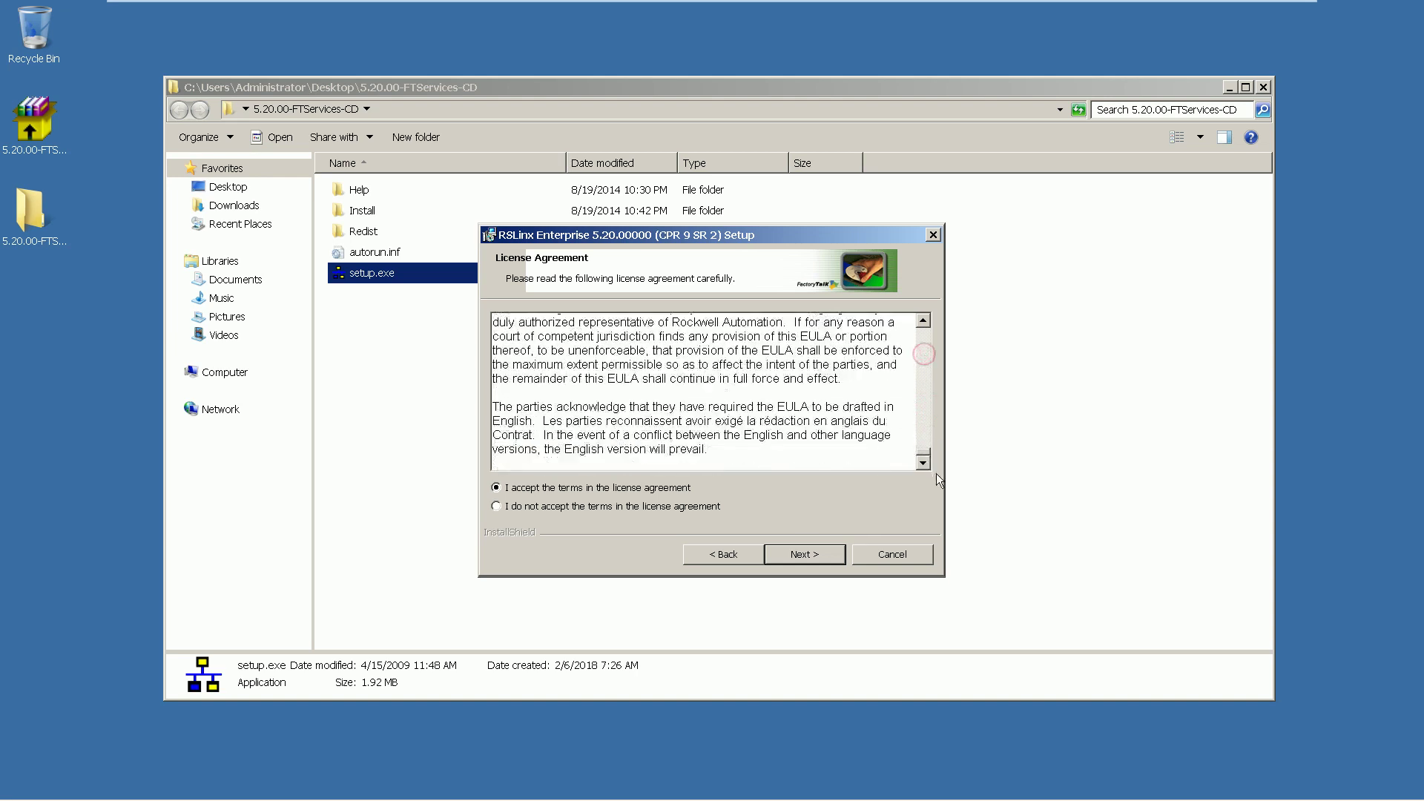
# Enter organization EAC and the product serial number, then continue
pyautogui.click(825, 560)
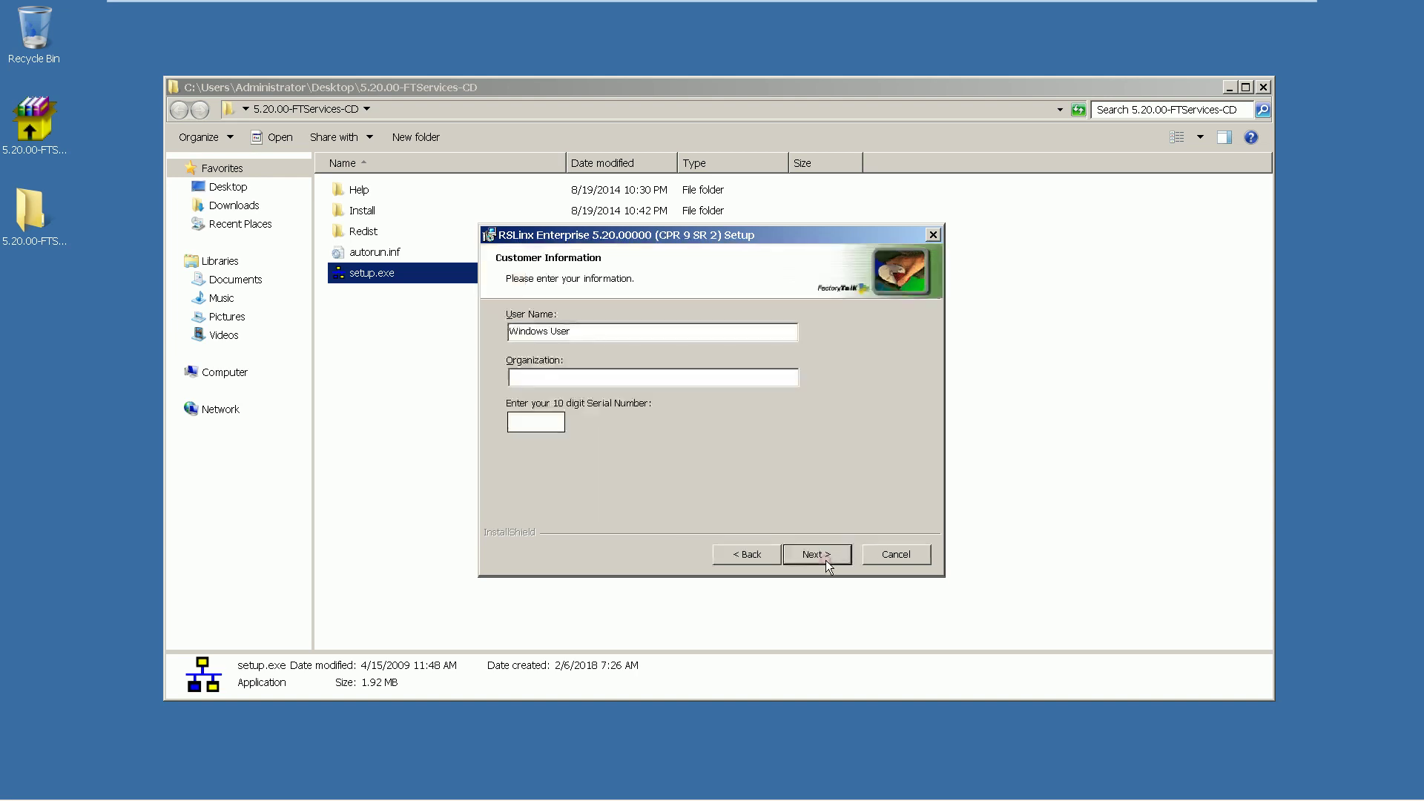
pyautogui.click(594, 375)
pyautogui.press('Return')
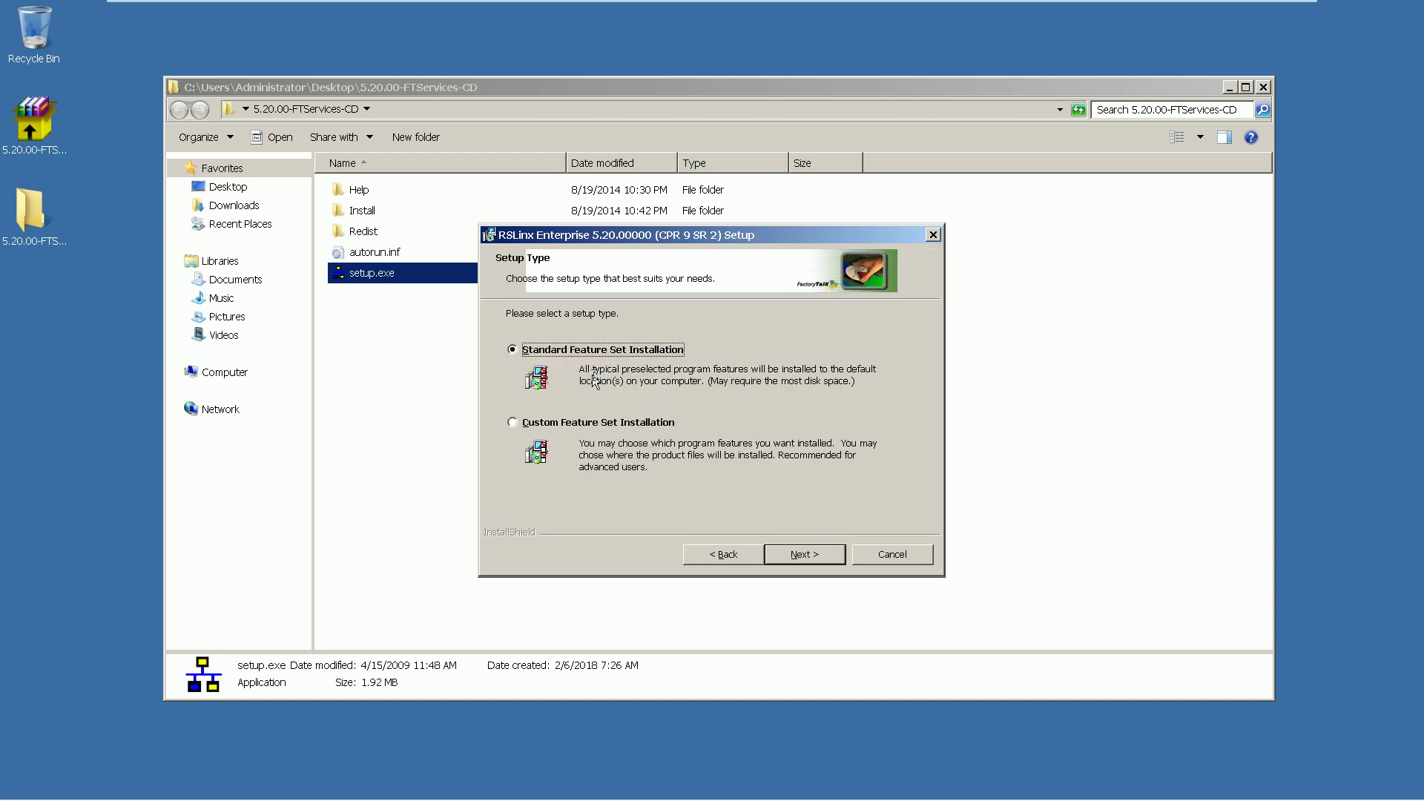
# Run a Custom Feature Set Installation with default features and close the interrupted wizard
pyautogui.click(659, 426)
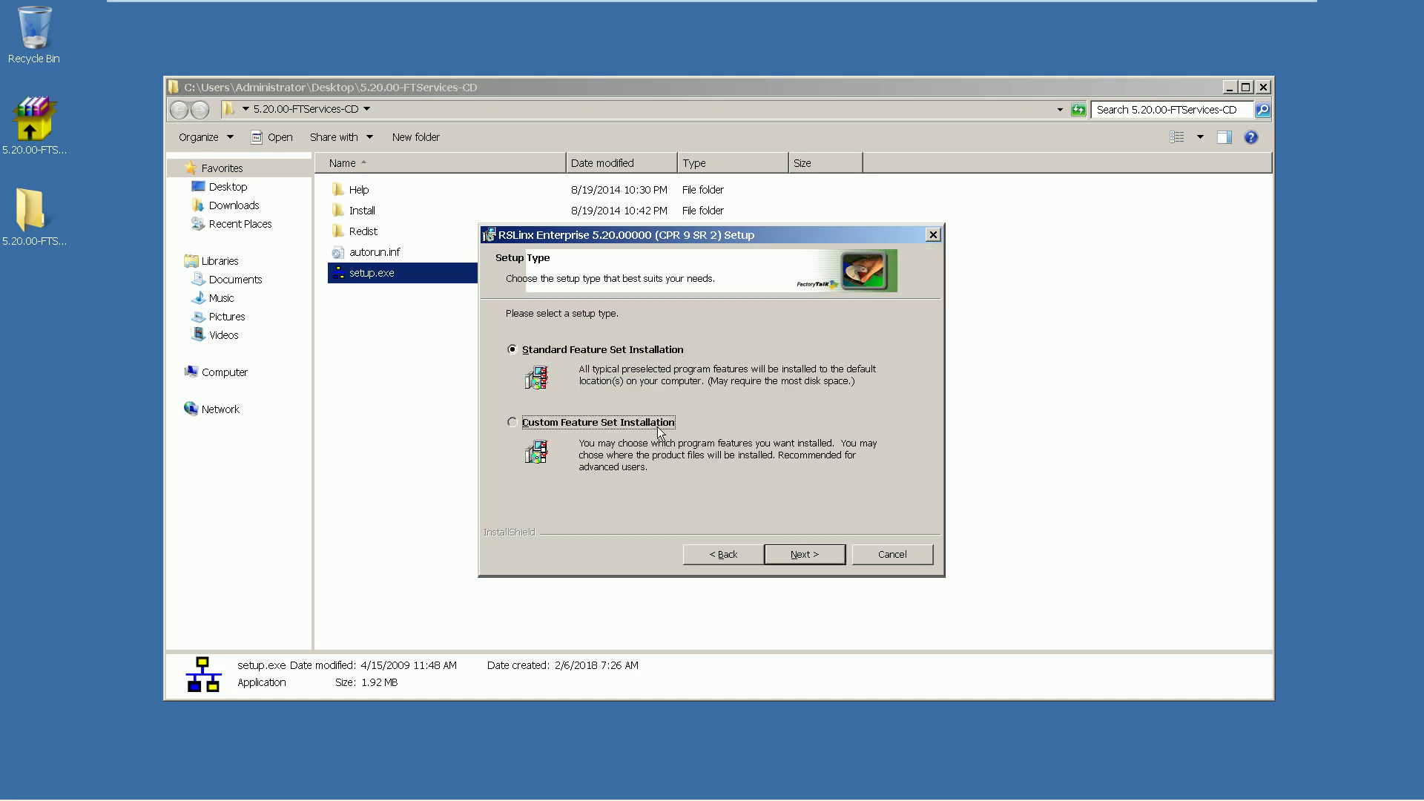
pyautogui.click(816, 556)
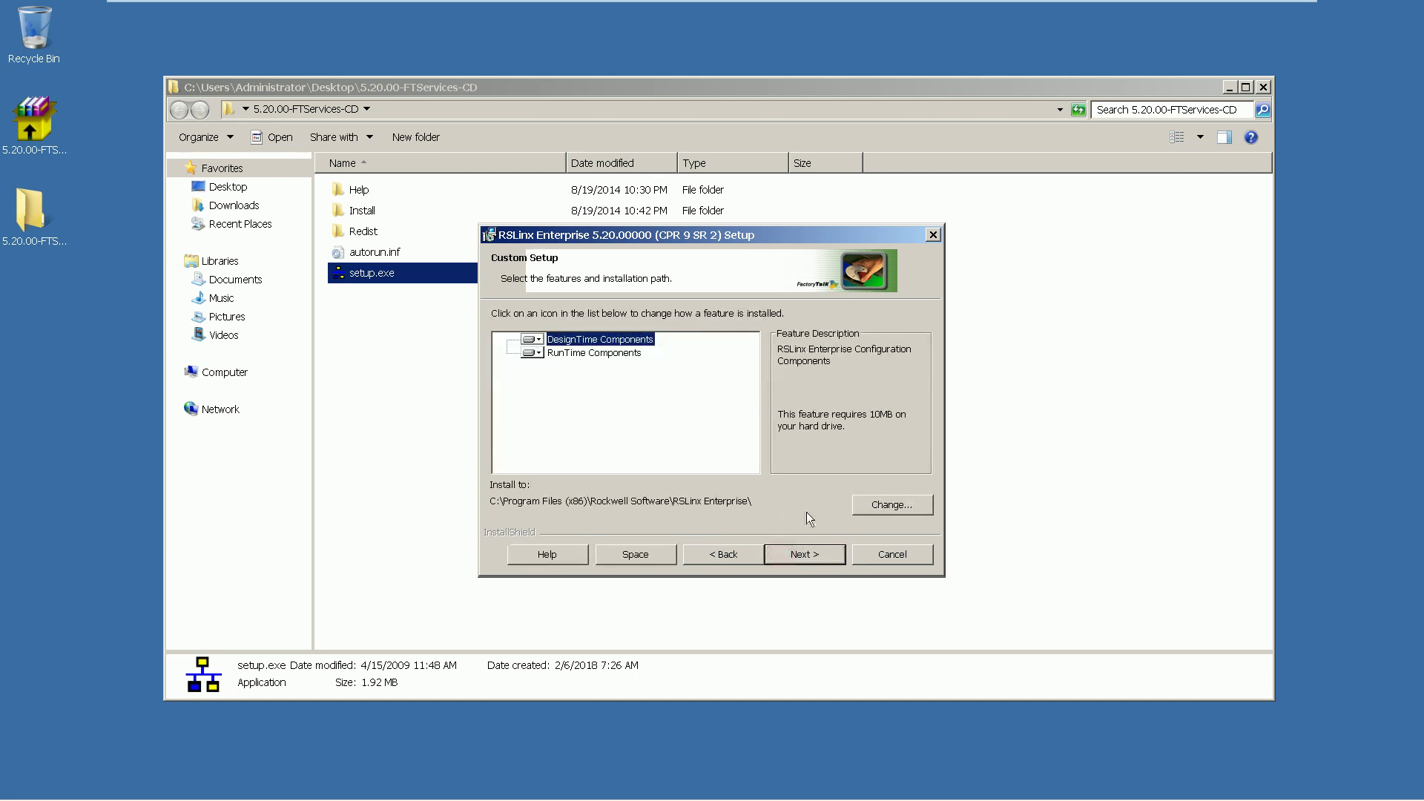
pyautogui.click(816, 555)
pyautogui.click(816, 554)
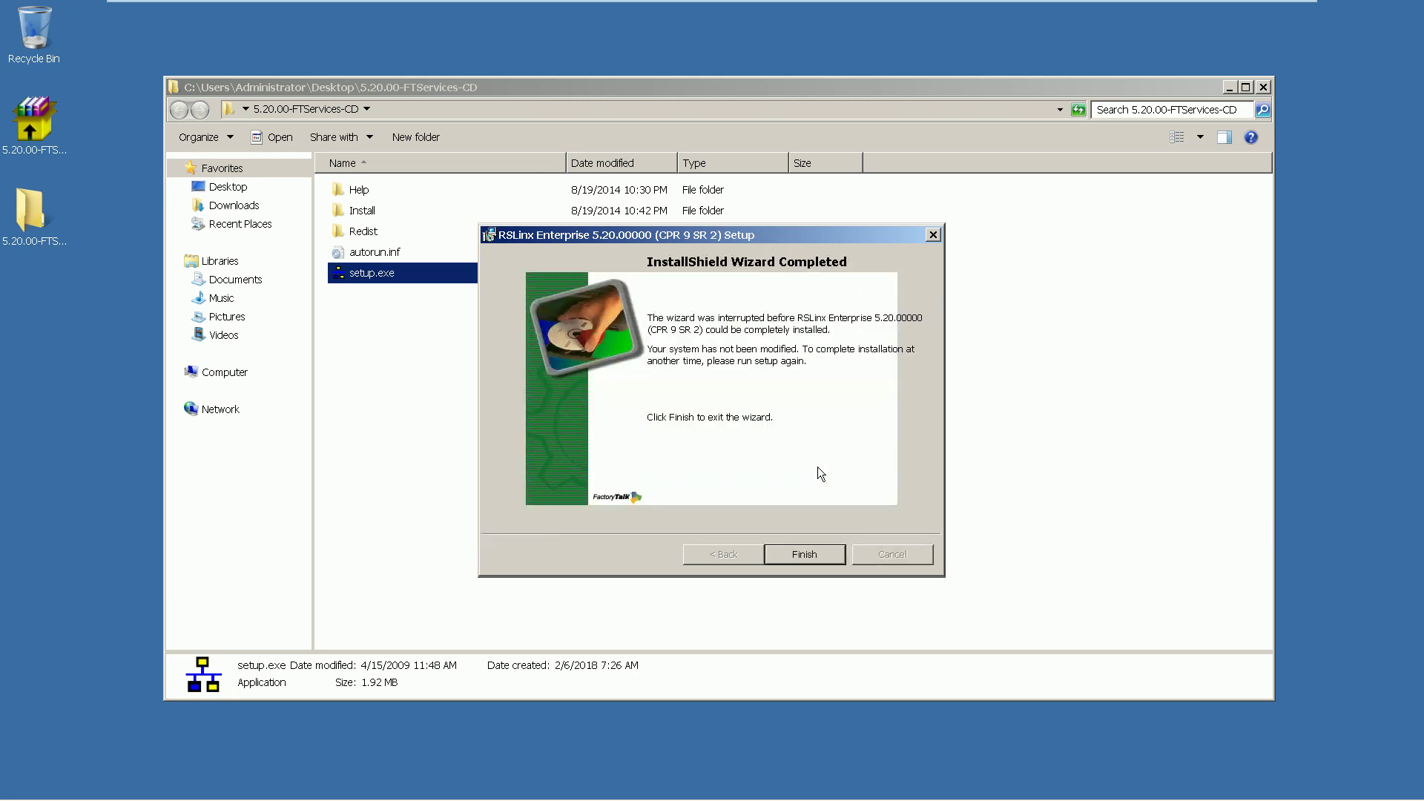
pyautogui.click(807, 554)
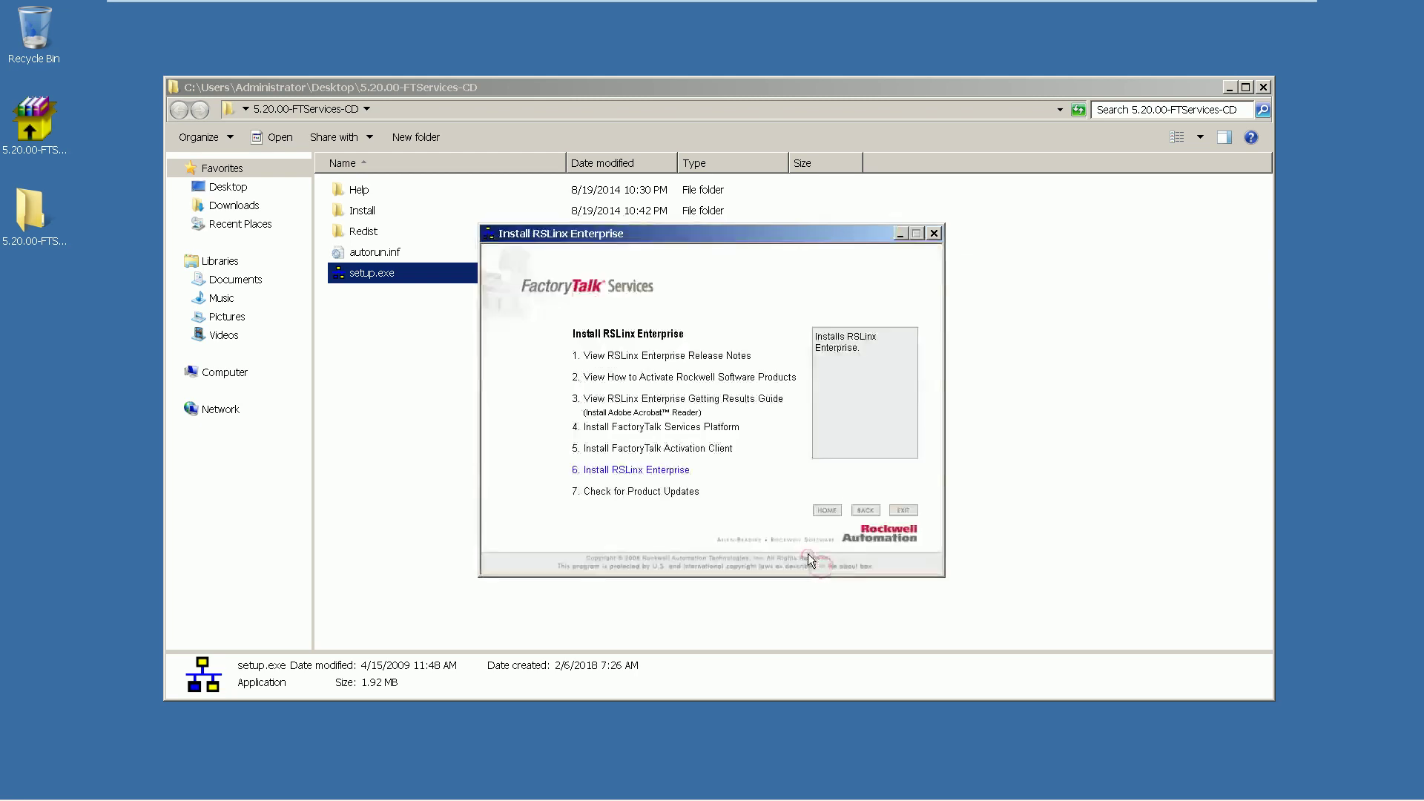